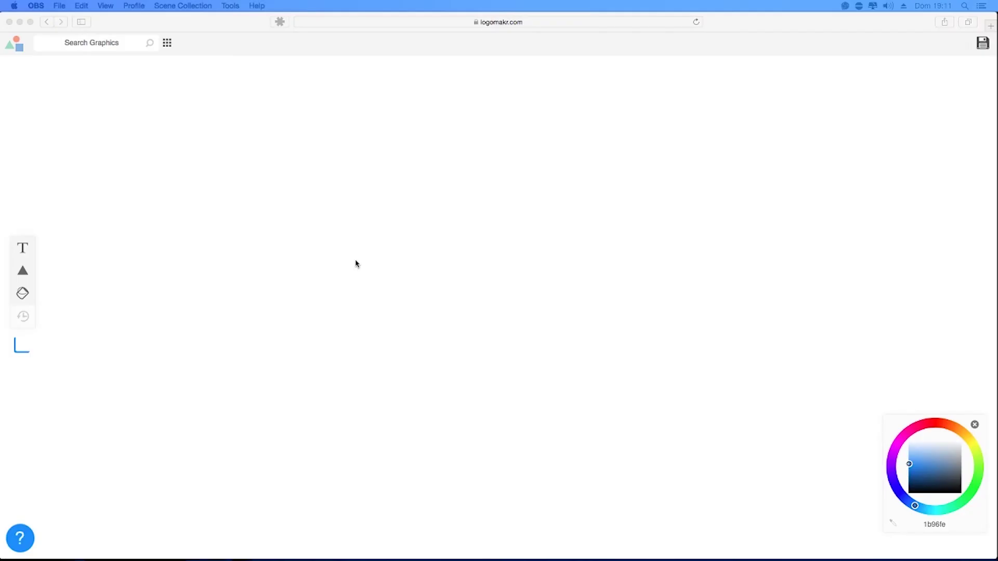
# Add a text element reading 'Seu logo' to the Logomakr canvas.
pyautogui.click(365, 241)
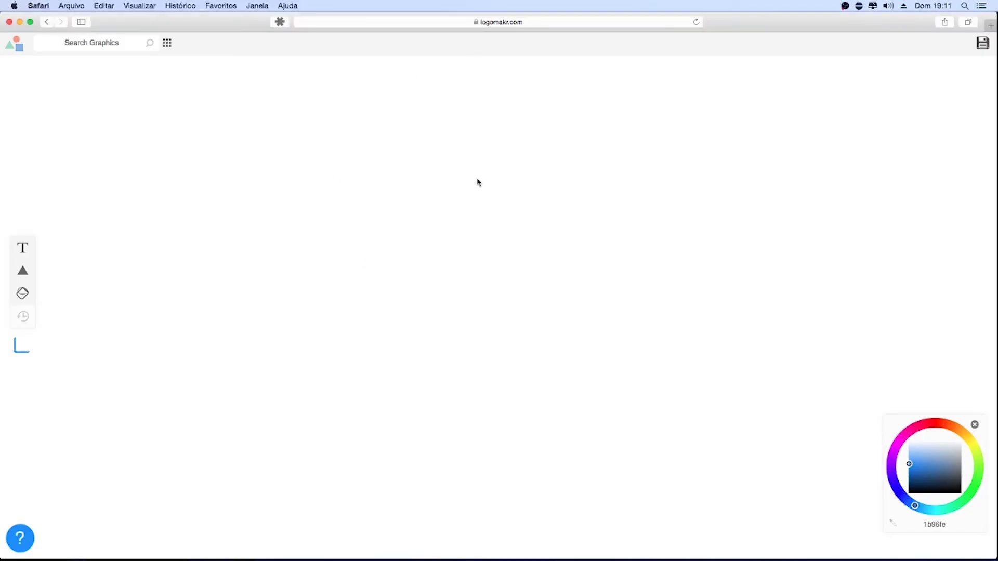
pyautogui.click(538, 22)
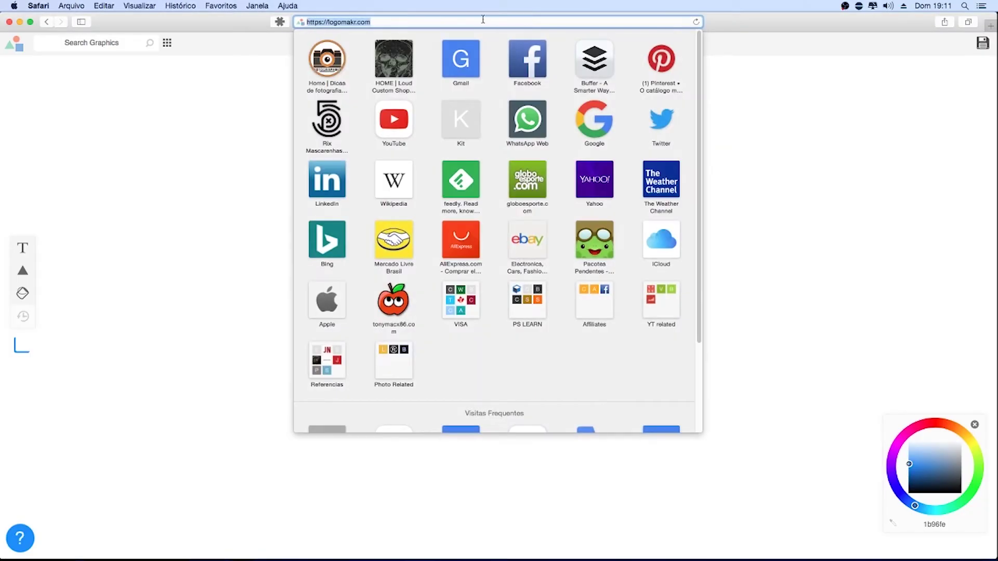
pyautogui.click(714, 92)
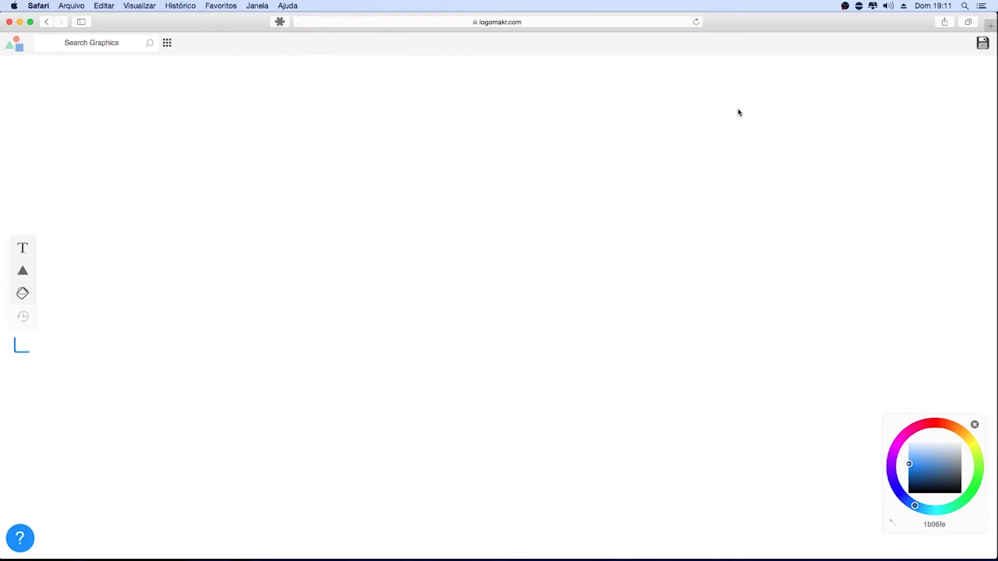
pyautogui.click(22, 247)
pyautogui.moveTo(419, 280)
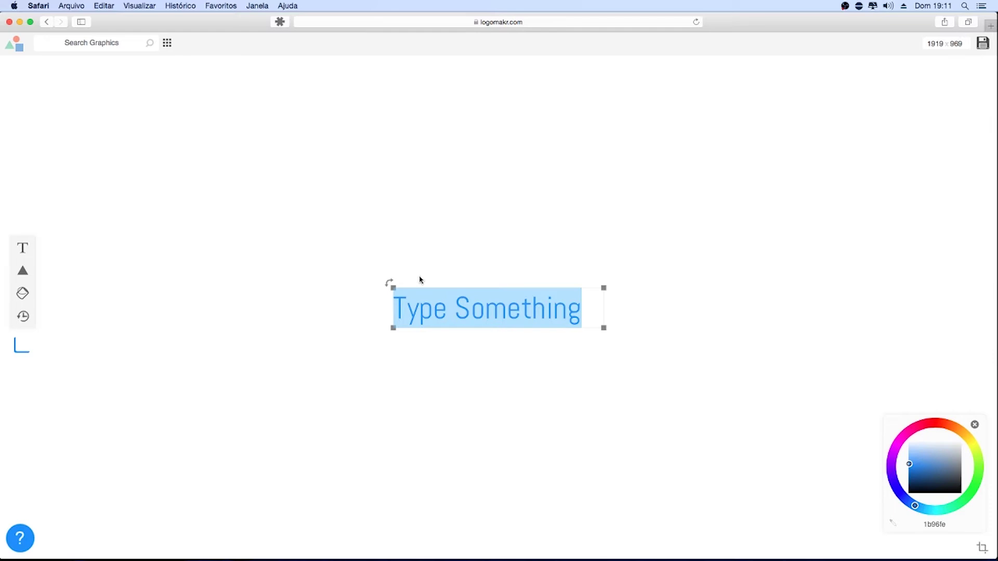
pyautogui.write('S')
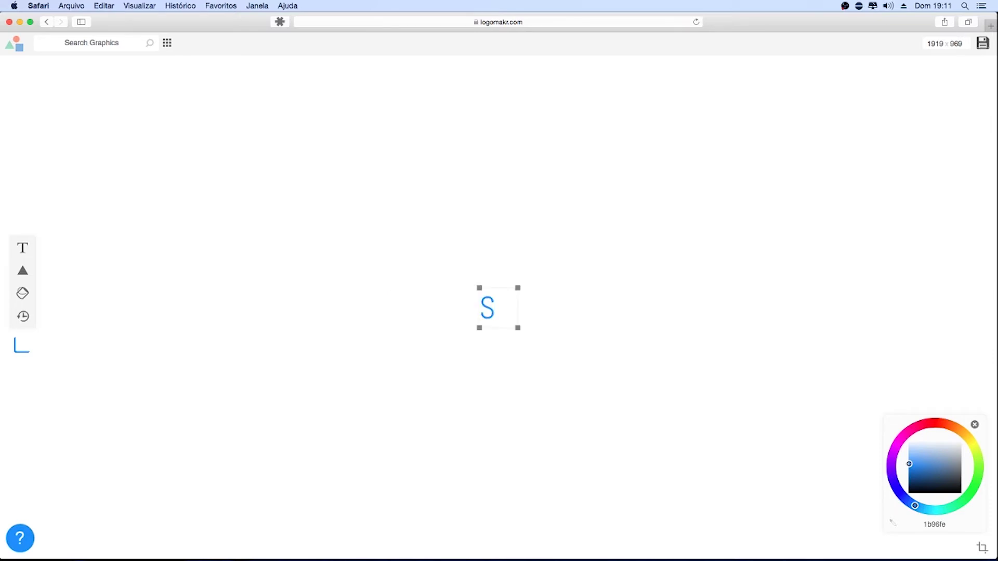
pyautogui.write('eulogo')
# Turn the whole 'Seu logo' text black (000000).
pyautogui.press('Left')
pyautogui.press('Left')
pyautogui.press('Left')
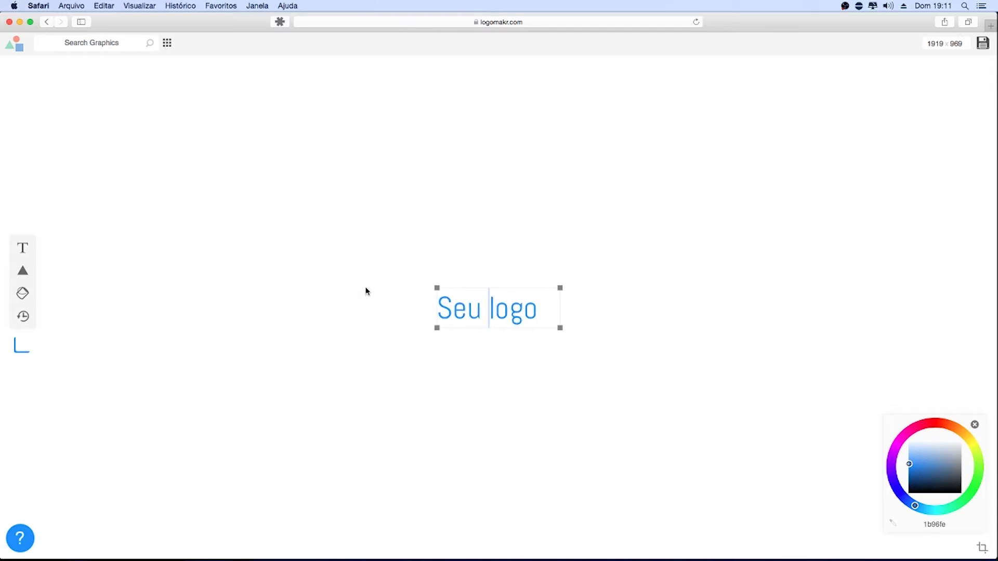
pyautogui.doubleClick(484, 311)
pyautogui.tripleClick(484, 310)
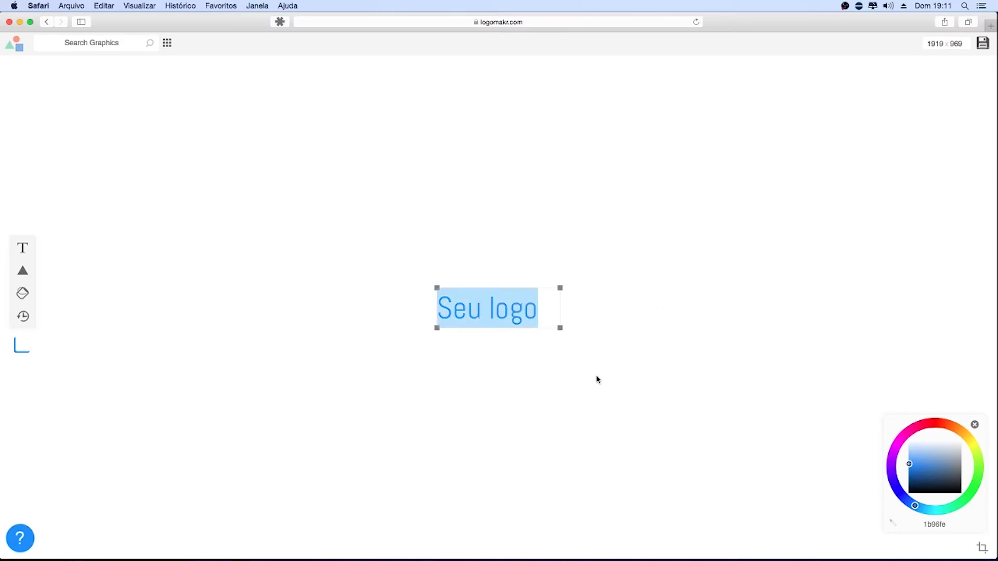
pyautogui.moveTo(930, 484); pyautogui.dragTo(968, 496)
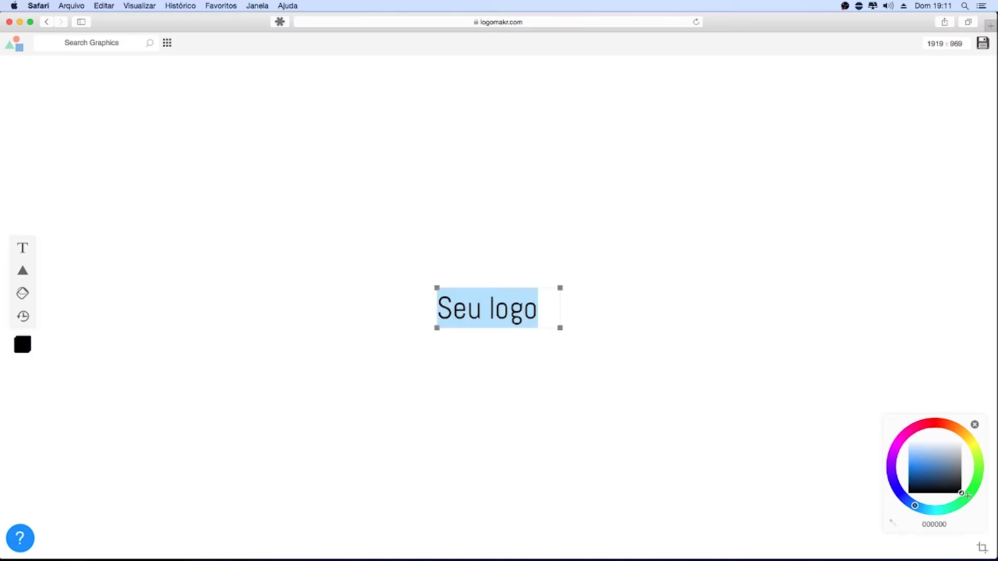
pyautogui.click(629, 362)
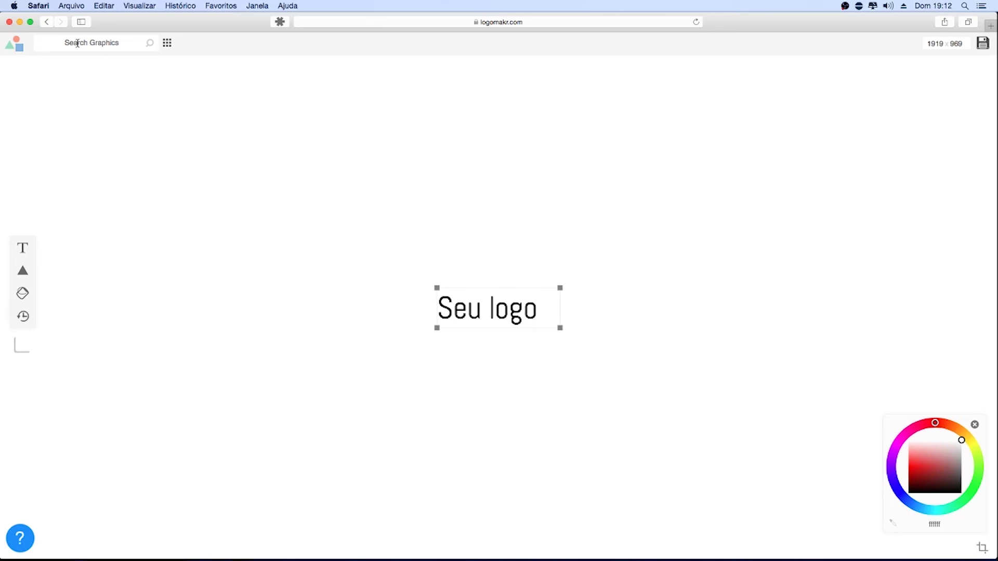
# Search graphics for 'camera' and place the sketchy camera icon left of the text.
pyautogui.click(122, 44)
pyautogui.write('camera')
pyautogui.press('Return')
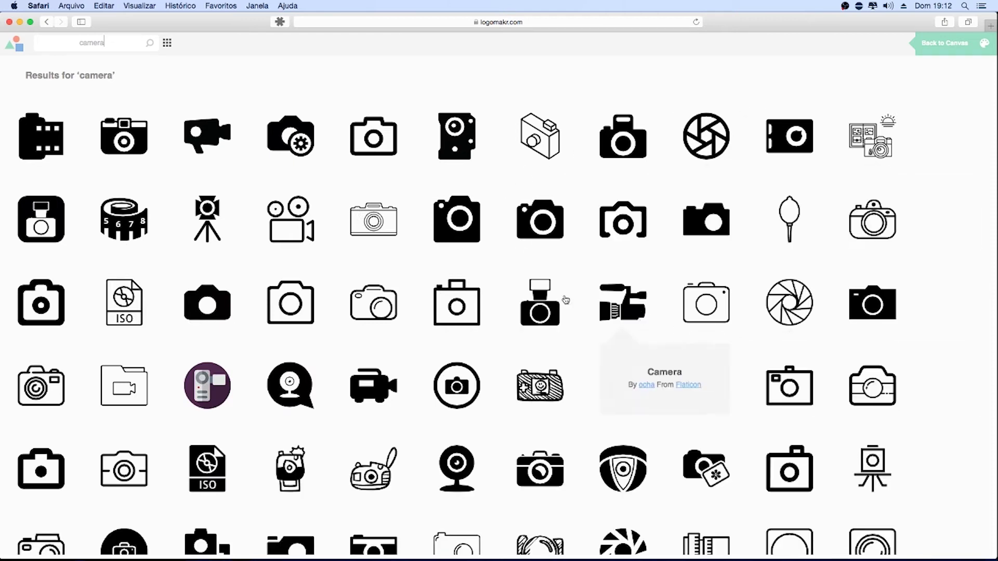
pyautogui.scroll(-3, 390, 369)
pyautogui.scroll(-3, 390, 369)
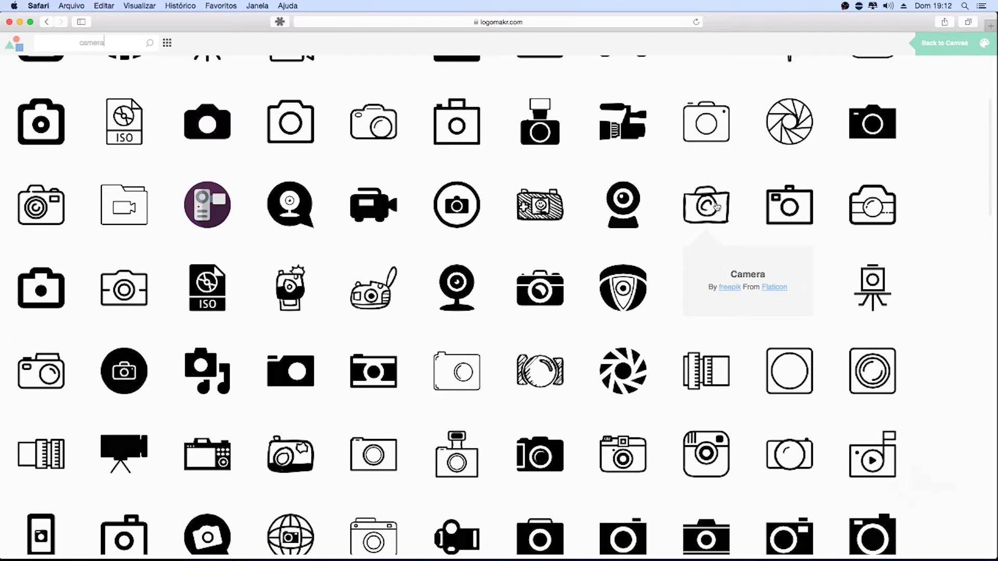
pyautogui.click(716, 207)
pyautogui.moveTo(502, 327); pyautogui.dragTo(375, 329)
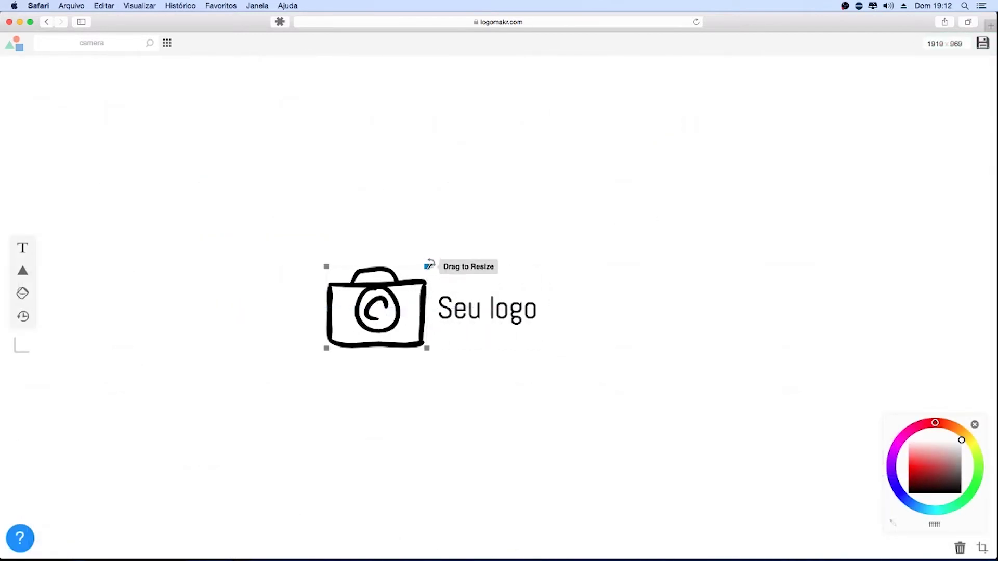
# Shrink the camera graphic and position it snugly beside 'Seu logo'.
pyautogui.moveTo(429, 266); pyautogui.dragTo(376, 308)
pyautogui.moveTo(340, 341); pyautogui.dragTo(369, 318)
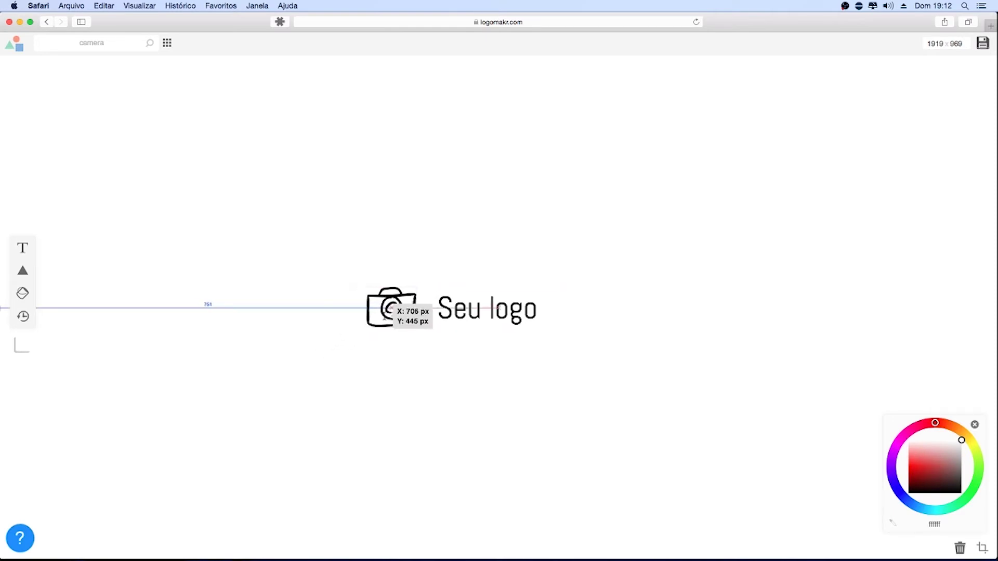
pyautogui.moveTo(370, 318); pyautogui.dragTo(385, 319)
pyautogui.moveTo(365, 283); pyautogui.dragTo(379, 284)
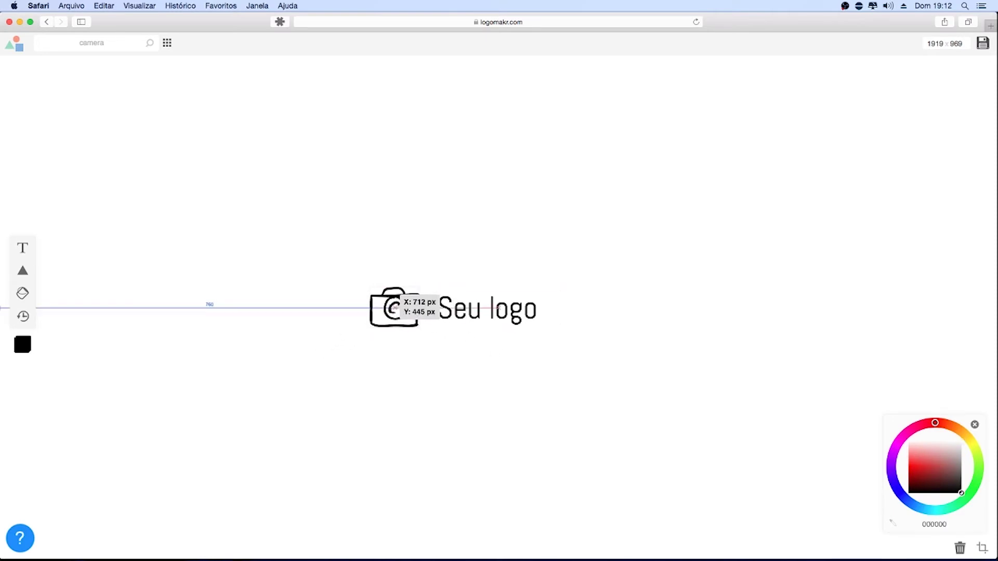
pyautogui.click(498, 346)
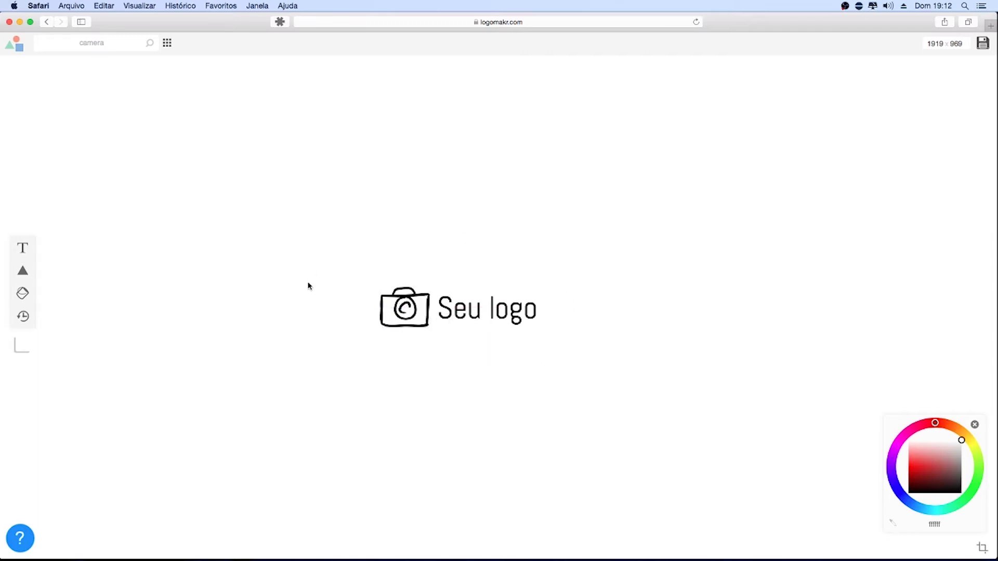
# Recolour the camera graphic dark navy blue (1e267d).
pyautogui.click(494, 322)
pyautogui.click(423, 318)
pyautogui.click(899, 490)
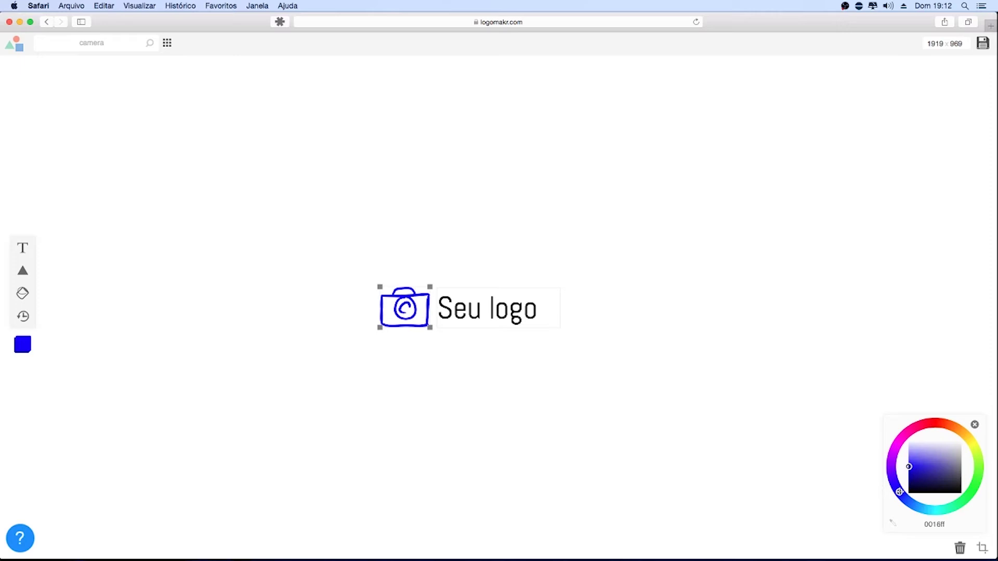
pyautogui.moveTo(935, 468)
pyautogui.mouseDown()
pyautogui.moveTo(924, 472)
pyautogui.moveTo(939, 473)
pyautogui.mouseUp()
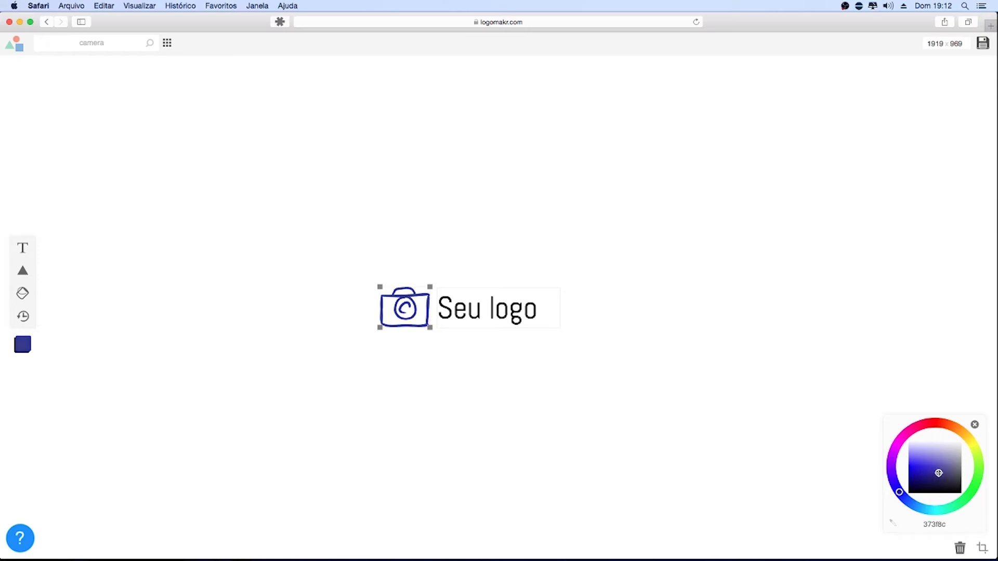
pyautogui.click(637, 343)
pyautogui.click(559, 325)
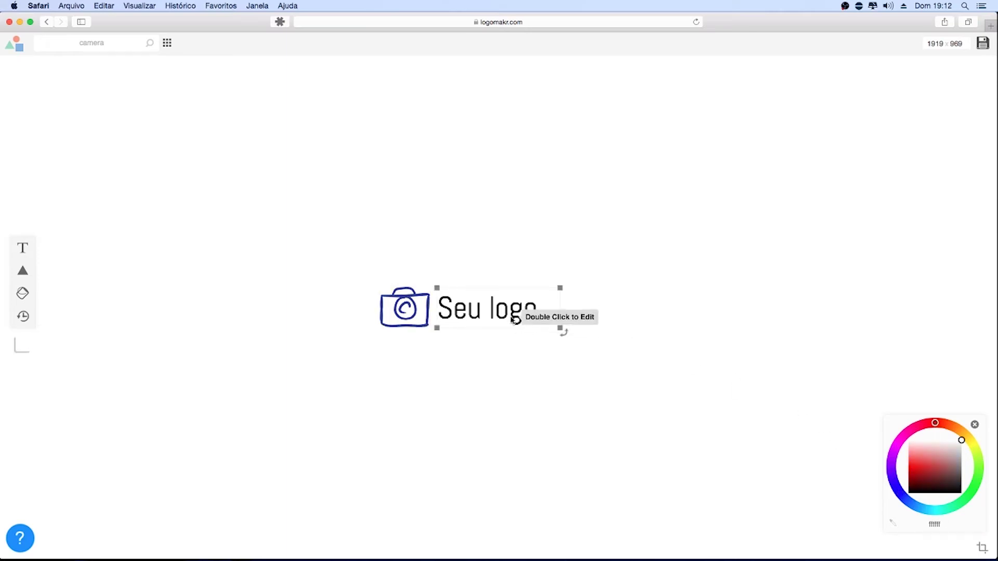
# Colour the word 'logo' red while 'Seu' stays black.
pyautogui.click(532, 310)
pyautogui.moveTo(533, 310); pyautogui.dragTo(488, 310)
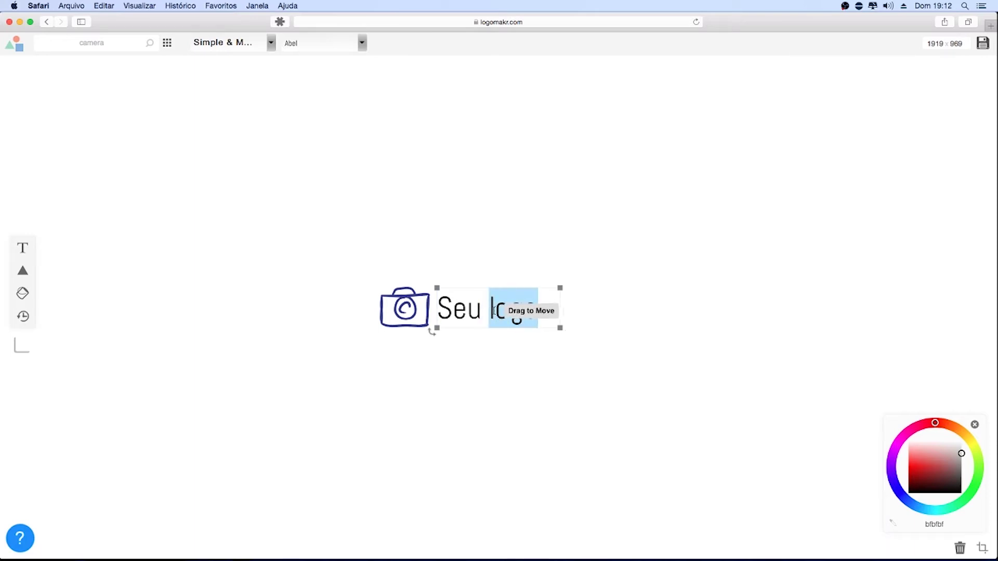
pyautogui.click(920, 466)
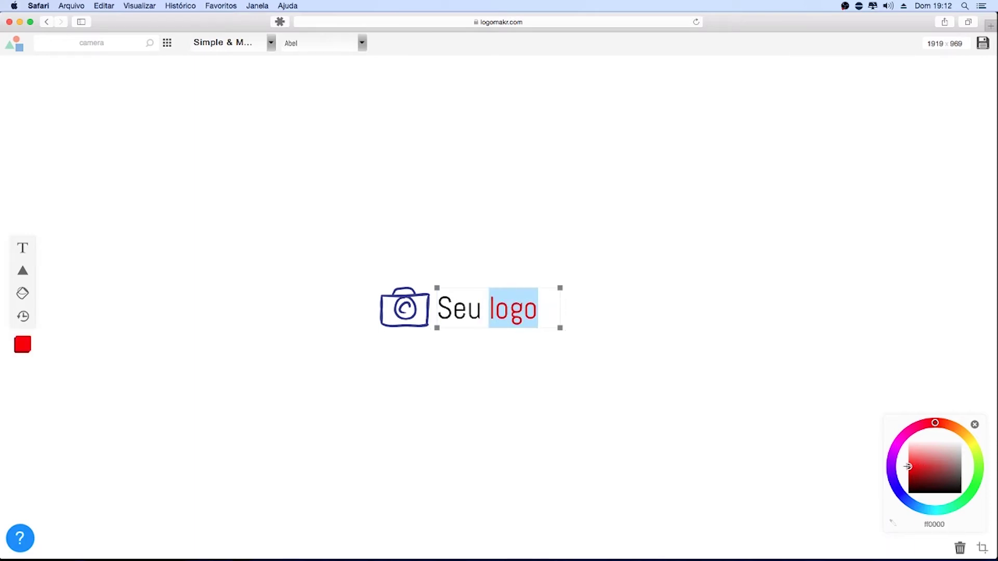
pyautogui.click(685, 359)
pyautogui.click(405, 306)
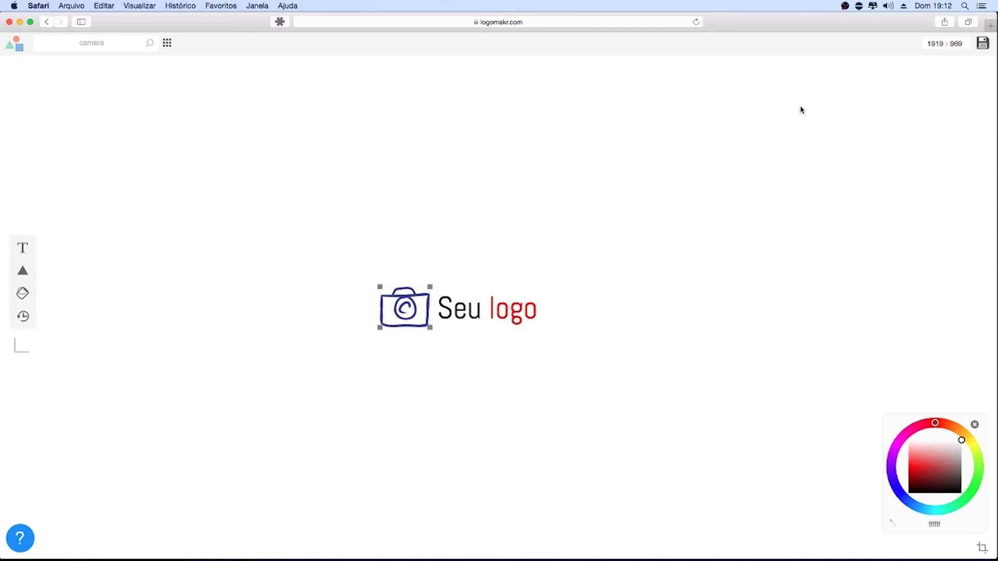
pyautogui.click(984, 44)
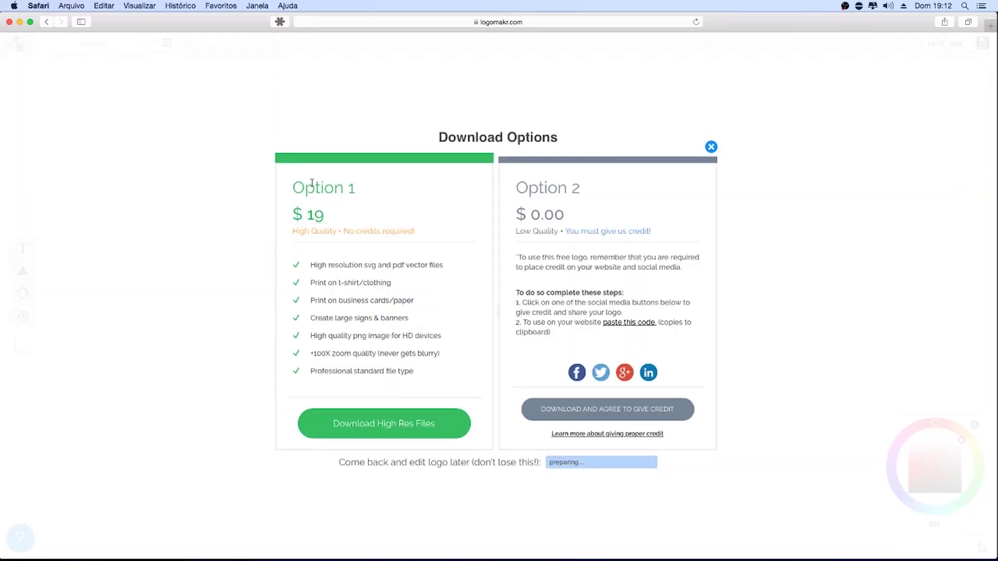
# Download the logo free as a PNG via Option 2, agreeing to give credit.
pyautogui.click(604, 410)
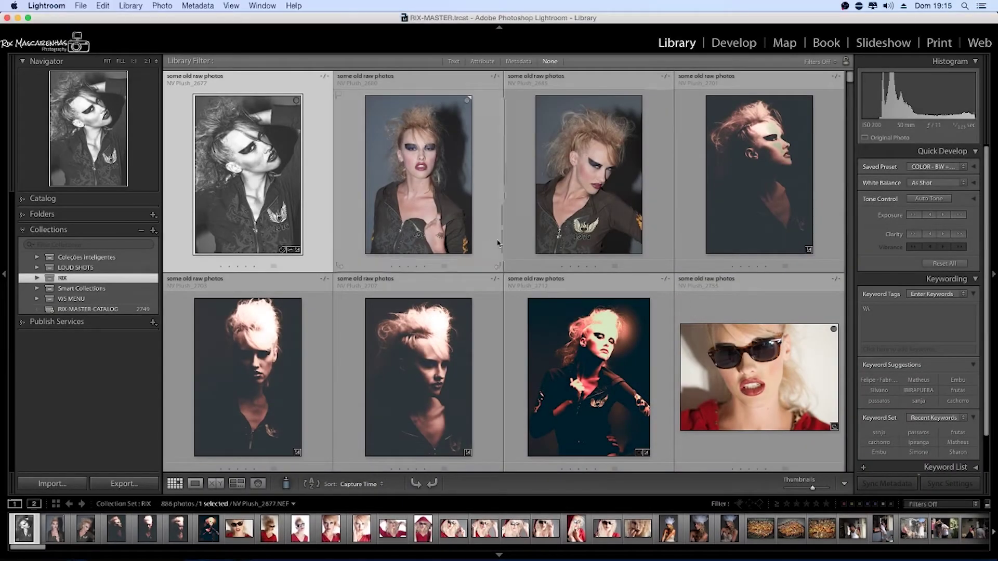
# Scroll the Library grid and select the bride portrait in the white feathered headpiece.
pyautogui.scroll(-2, 496, 250)
pyautogui.scroll(-4, 502, 254)
pyautogui.scroll(-2, 510, 257)
pyautogui.scroll(-1, 509, 257)
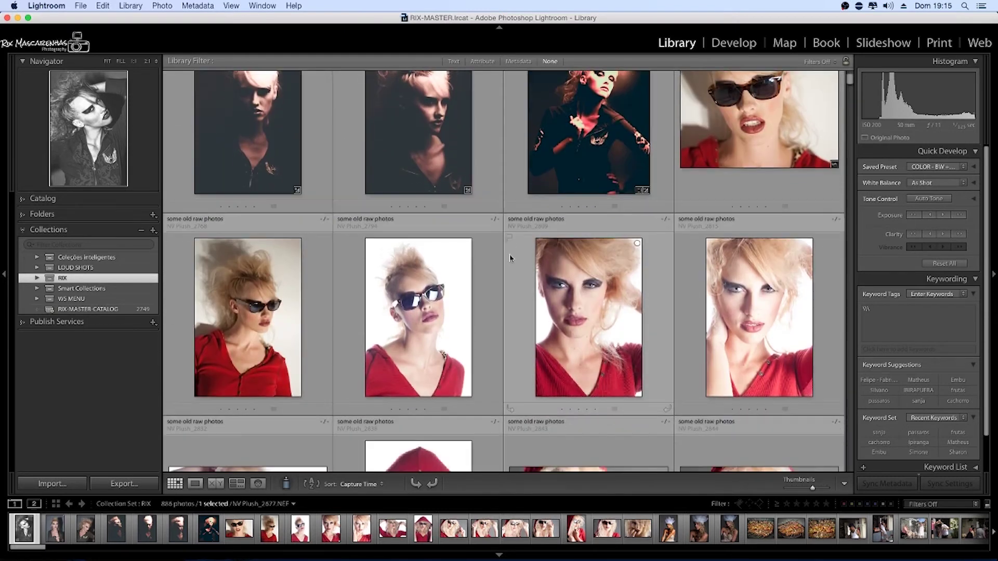
pyautogui.scroll(-1, 509, 256)
pyautogui.scroll(-3, 510, 255)
pyautogui.scroll(-4, 509, 253)
pyautogui.scroll(-4, 509, 256)
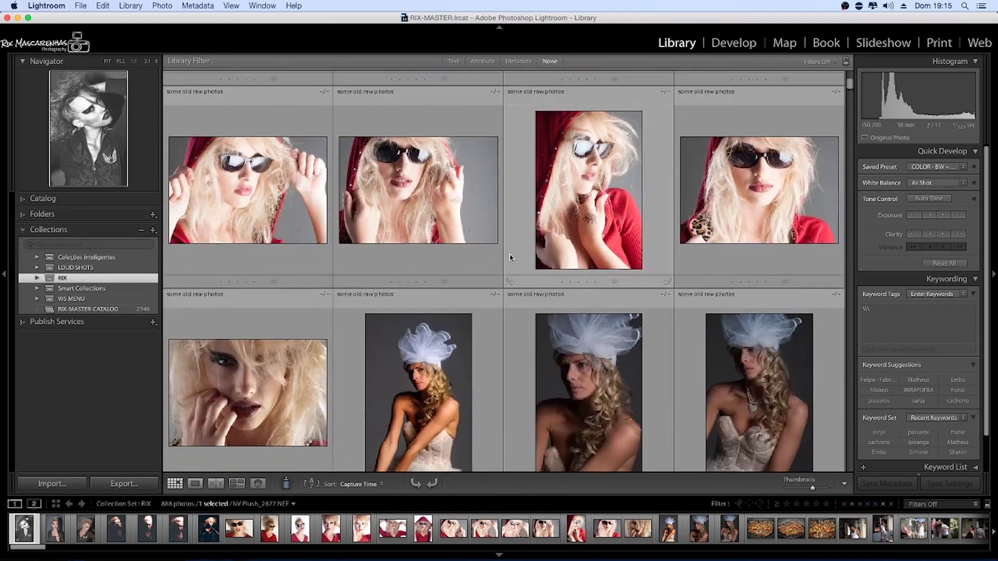
pyautogui.scroll(-4, 510, 259)
pyautogui.click(496, 260)
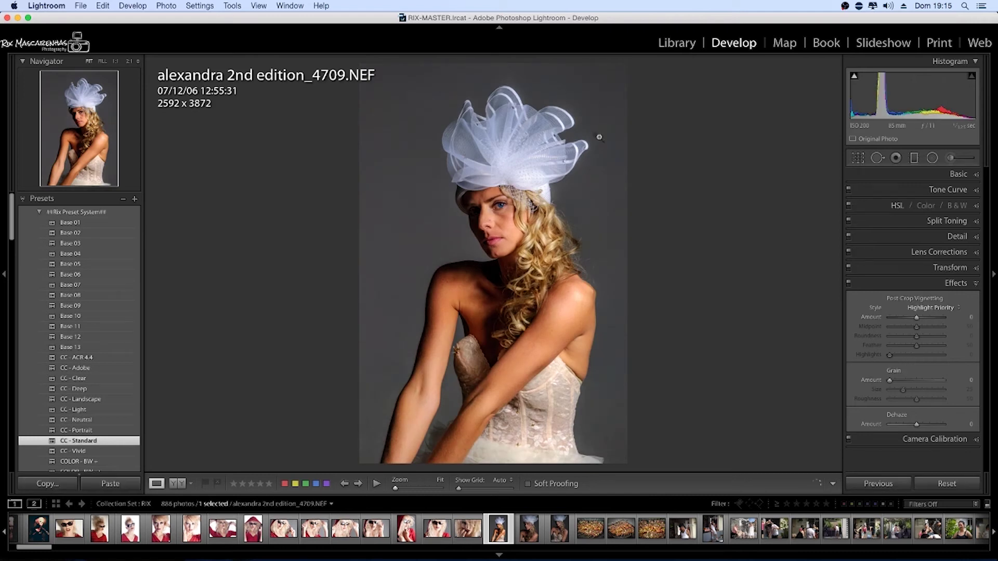
# Heal the speck right of the headpiece with an enlarged Spot Removal brush.
pyautogui.click(877, 158)
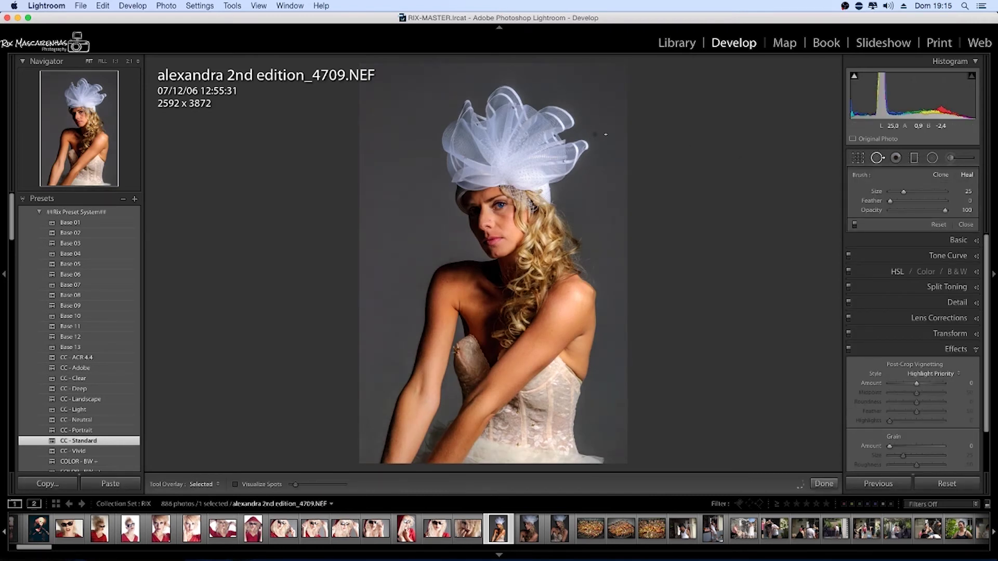
pyautogui.scroll(3, 601, 137)
pyautogui.click(594, 133)
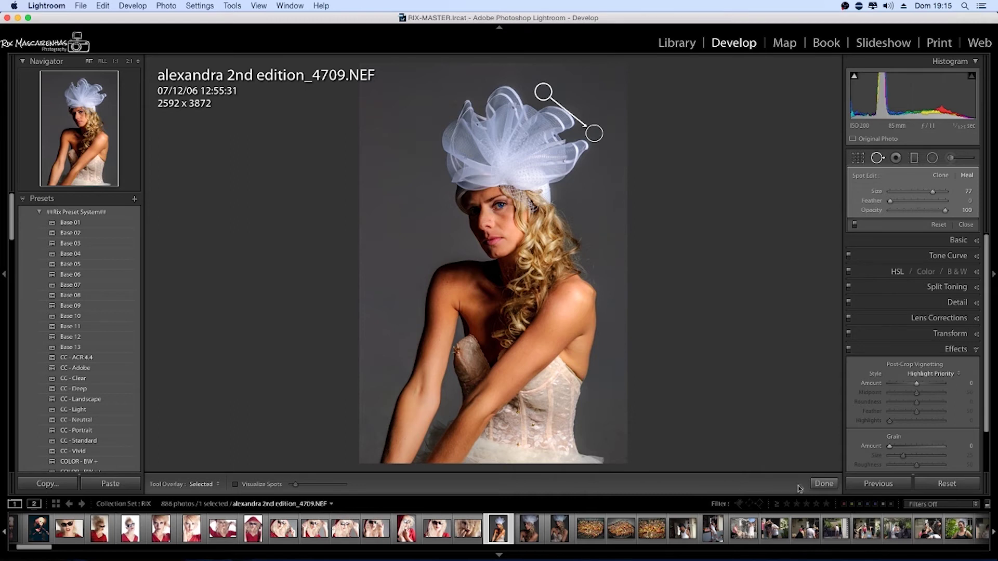
pyautogui.click(824, 484)
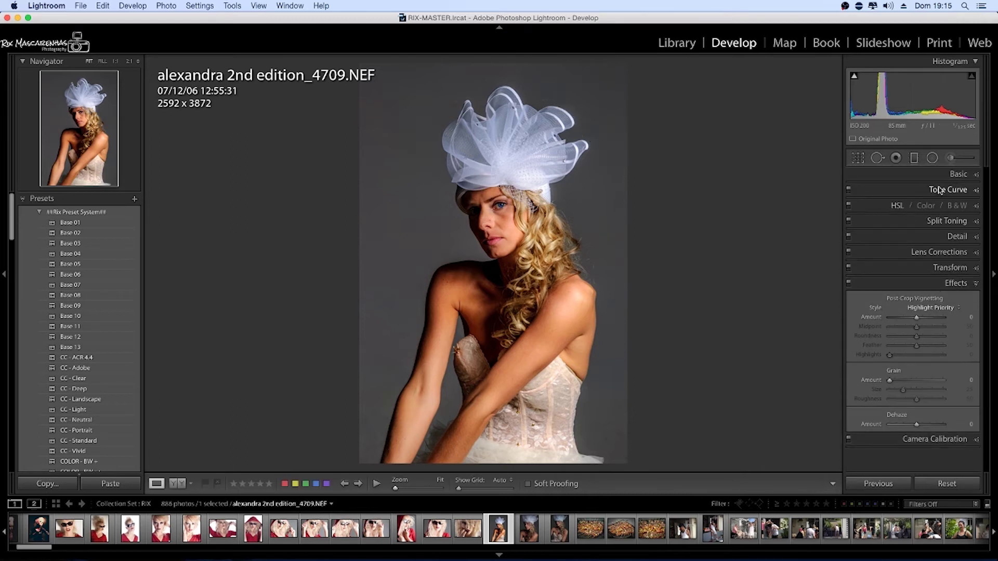
pyautogui.click(943, 175)
# Set white balance from the grey background, cool Temp slightly and raise Exposure a little.
pyautogui.click(860, 209)
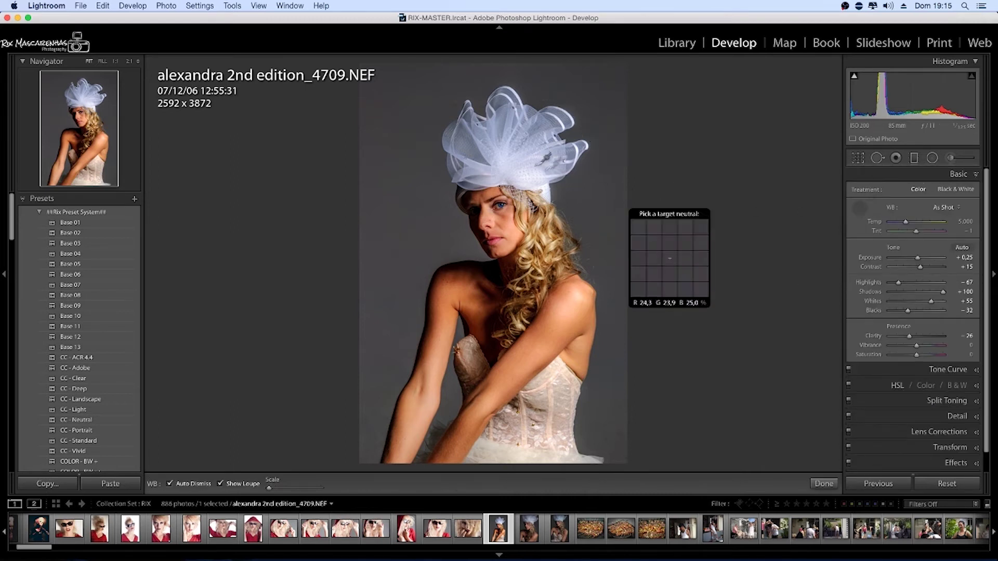
pyautogui.click(529, 175)
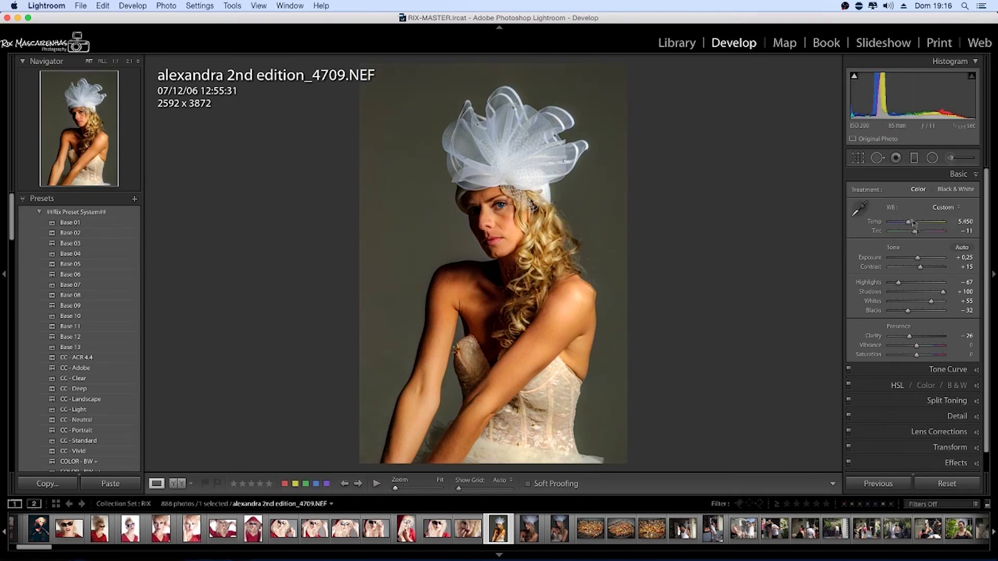
pyautogui.moveTo(909, 223); pyautogui.dragTo(903, 223)
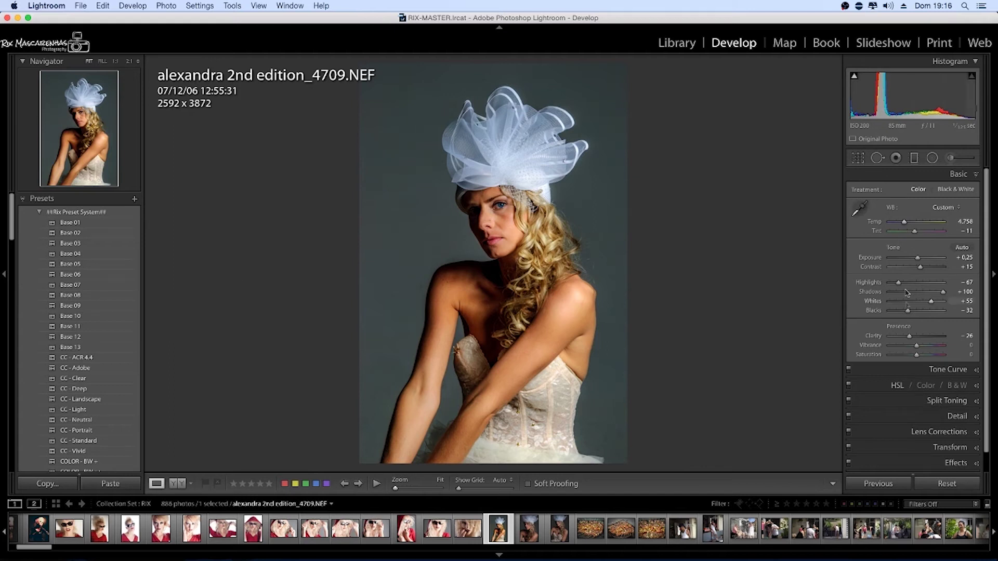
pyautogui.moveTo(918, 257); pyautogui.dragTo(920, 258)
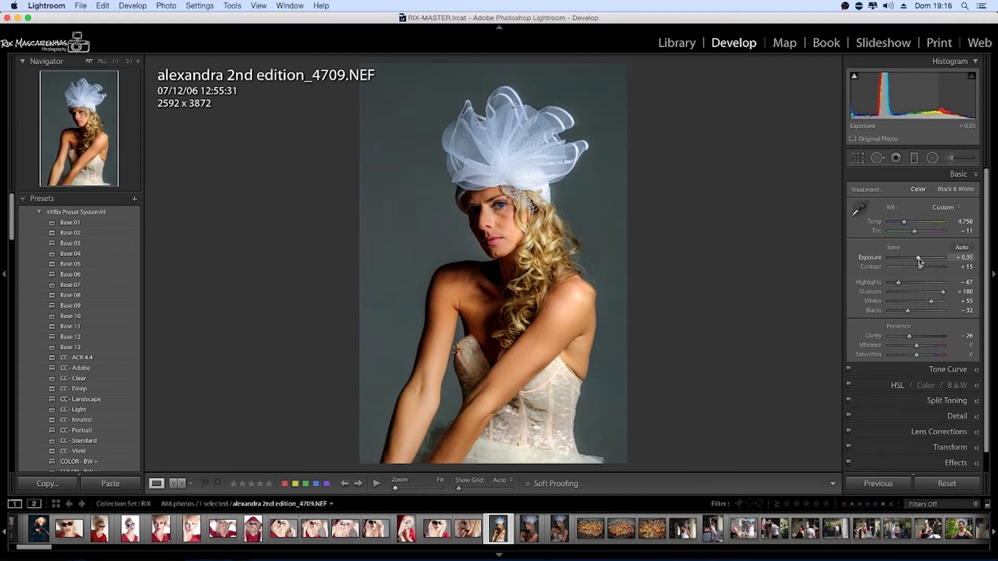
# Darken the edges with a negative Post-Crop Vignetting Amount.
pyautogui.click(956, 463)
pyautogui.moveTo(898, 318); pyautogui.dragTo(912, 319)
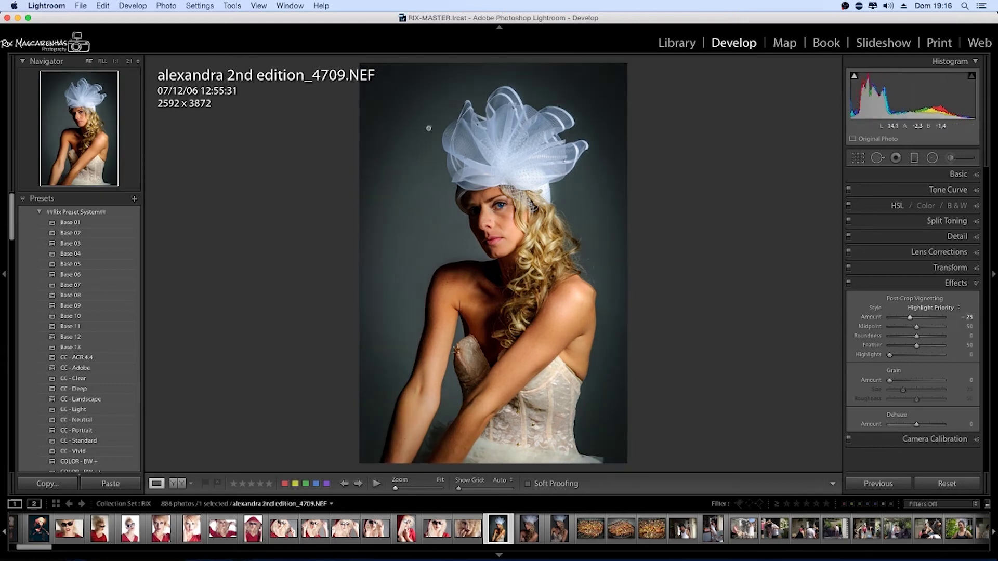
pyautogui.click(81, 6)
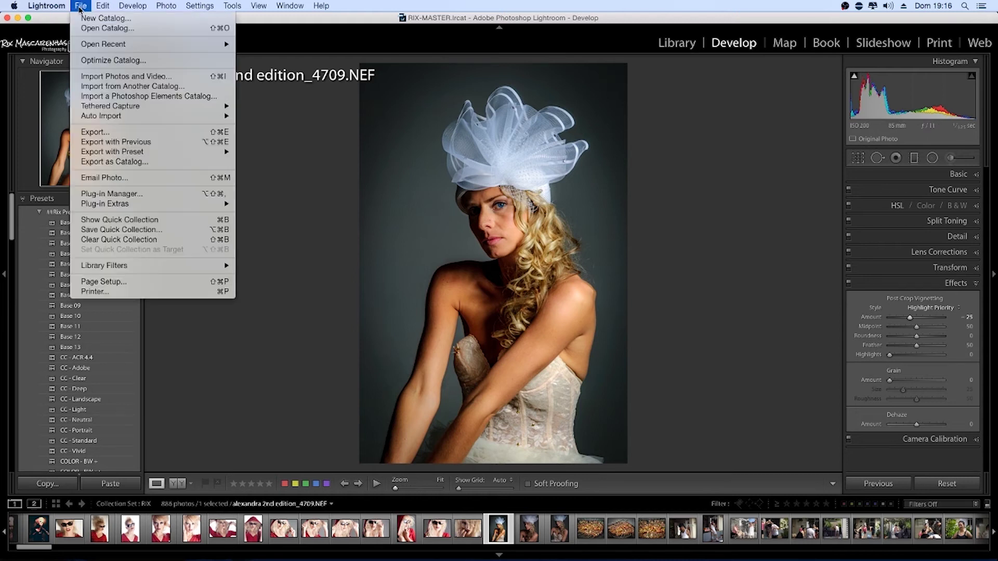
# Export to the Desktop with the file-naming custom text changed from INSTAGRAM to LOGO.
pyautogui.click(103, 133)
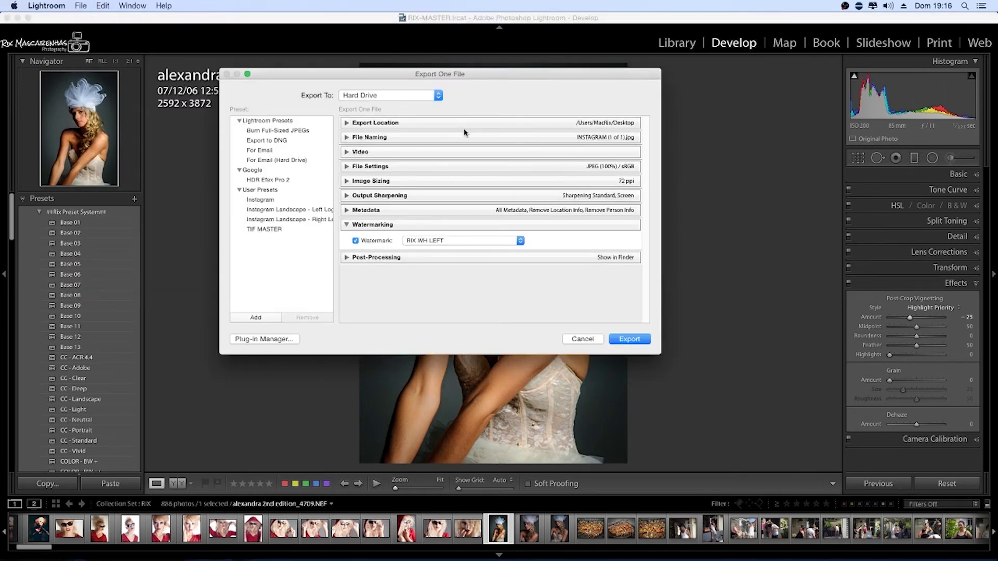
pyautogui.click(453, 125)
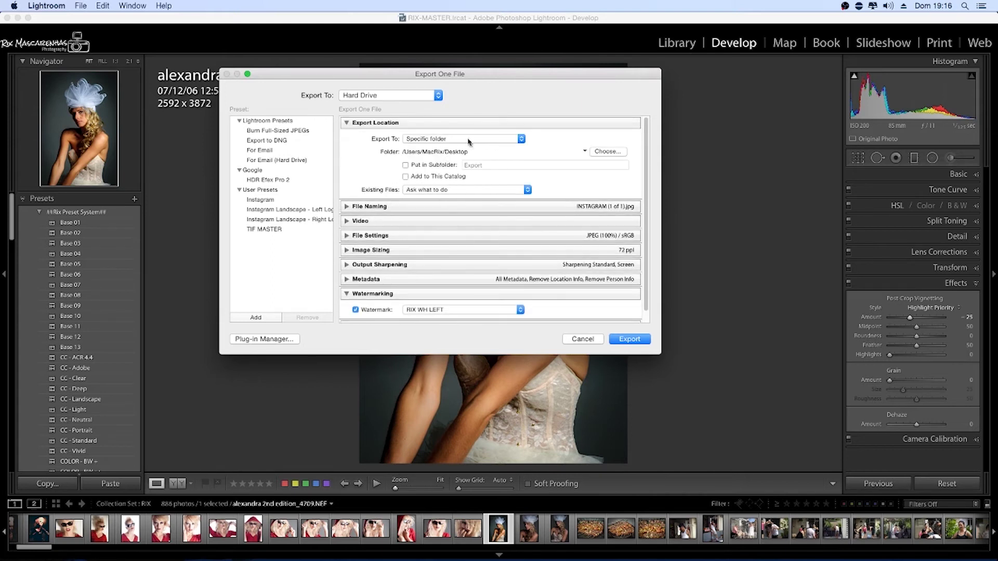
pyautogui.click(440, 207)
pyautogui.doubleClick(447, 239)
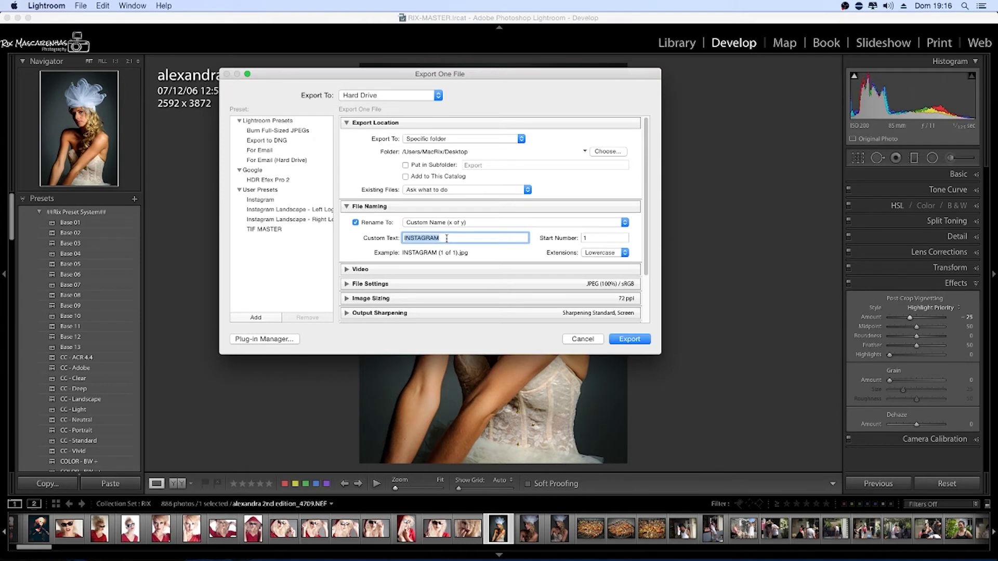
pyautogui.write('LOGO')
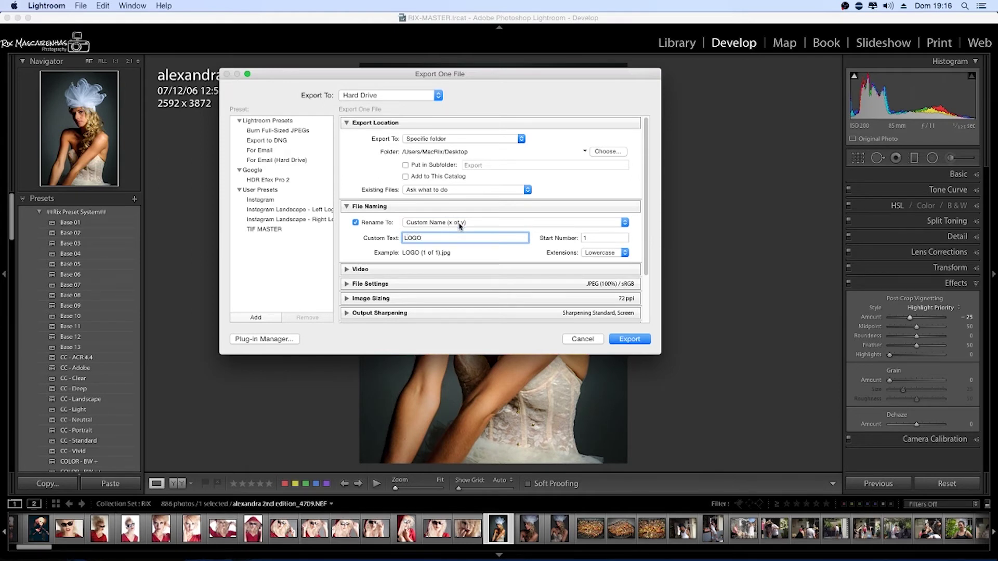
pyautogui.scroll(-3, 459, 226)
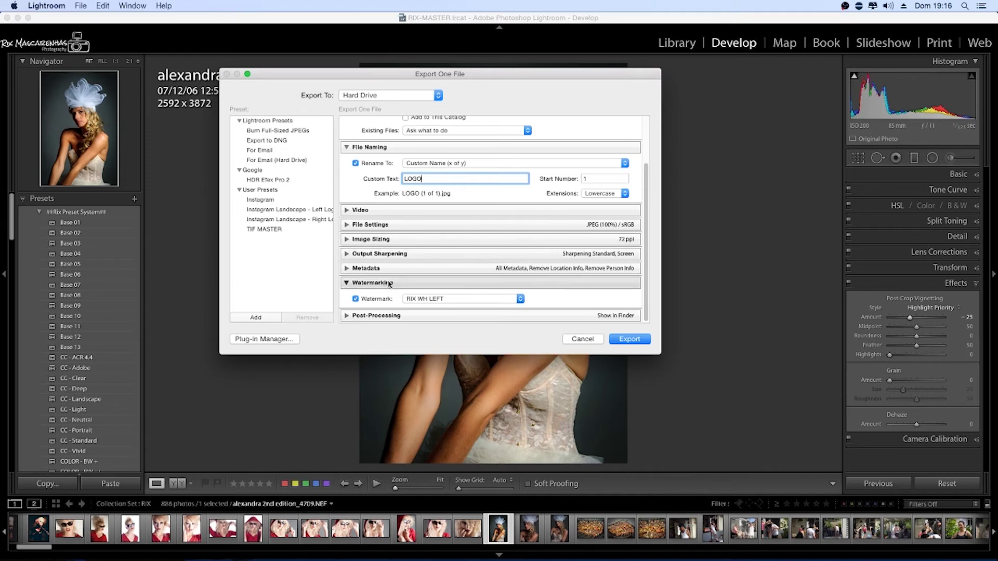
pyautogui.click(439, 299)
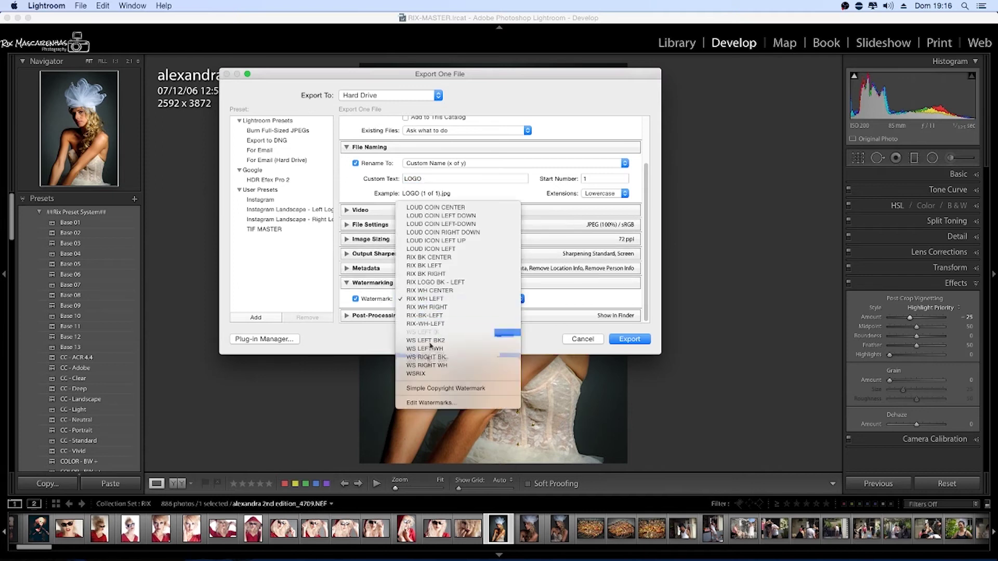
# Create a centred, shadowed text watermark reading '© SEU LOGO ESCRITO'.
pyautogui.click(423, 404)
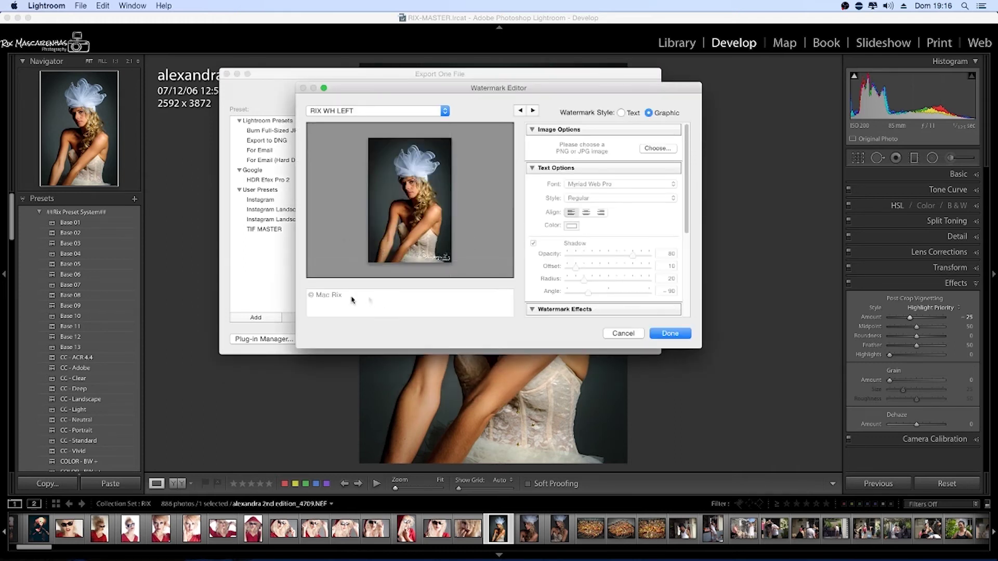
pyautogui.click(635, 115)
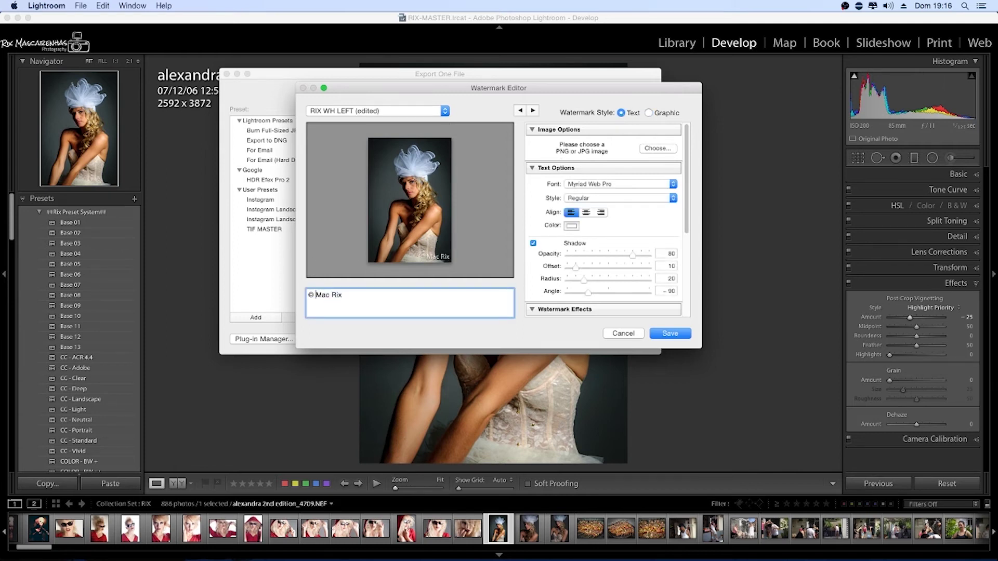
pyautogui.press('BackSpace')
pyautogui.press('BackSpace')
pyautogui.press('BackSpace')
pyautogui.press('BackSpace')
pyautogui.press('BackSpace')
pyautogui.write('SEU LO')
pyautogui.write('GO ES')
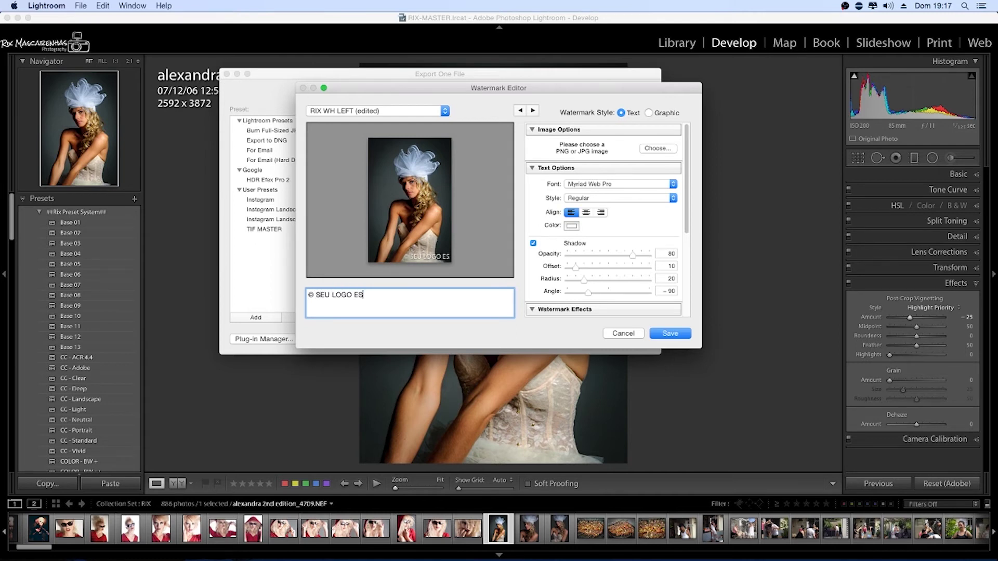
pyautogui.write('CRIT')
pyautogui.write('O')
pyautogui.click(419, 260)
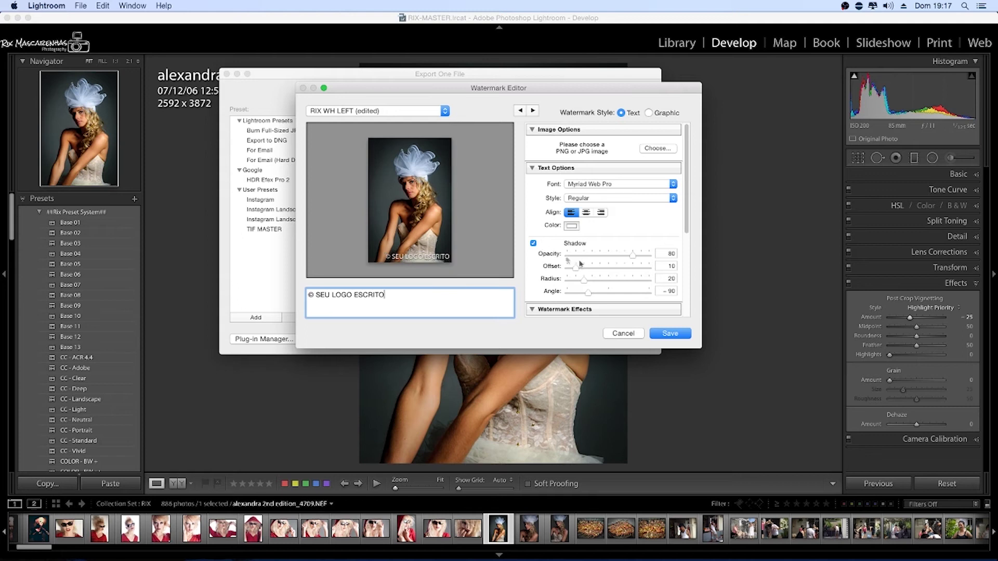
pyautogui.moveTo(633, 256); pyautogui.dragTo(570, 256)
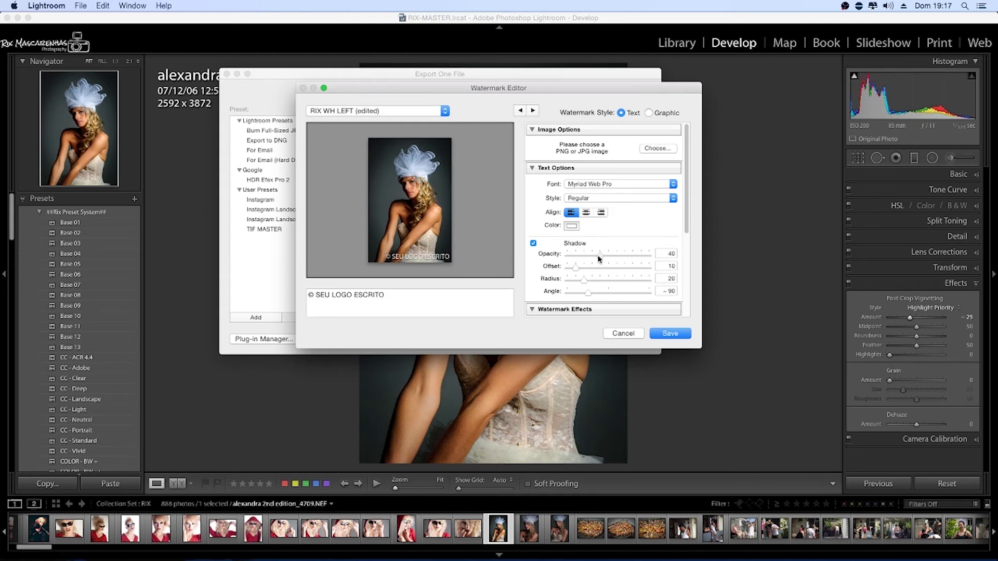
pyautogui.moveTo(574, 258); pyautogui.dragTo(627, 261)
pyautogui.click(587, 213)
# Set the watermark font to Stencil Std Bold.
pyautogui.click(603, 188)
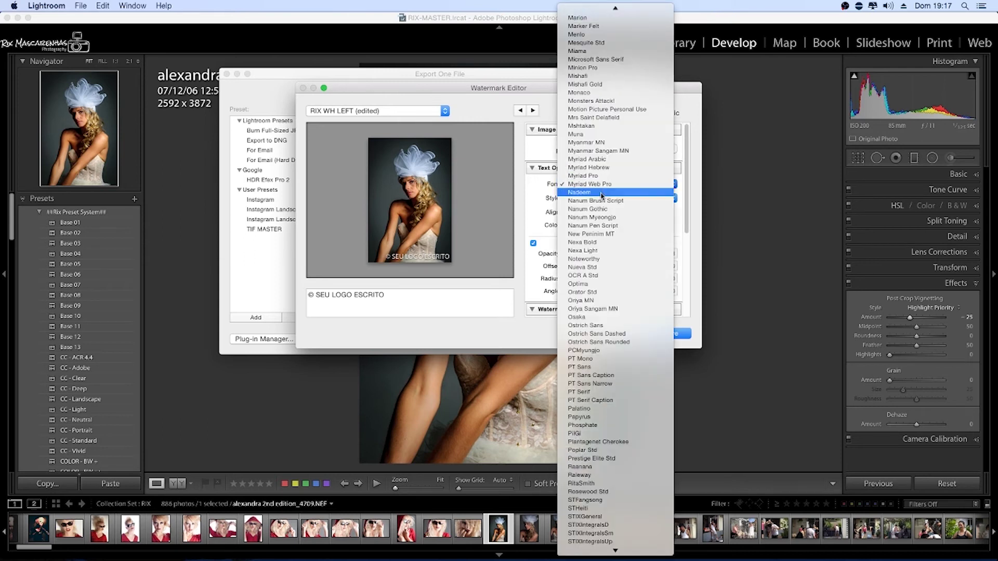
pyautogui.click(592, 372)
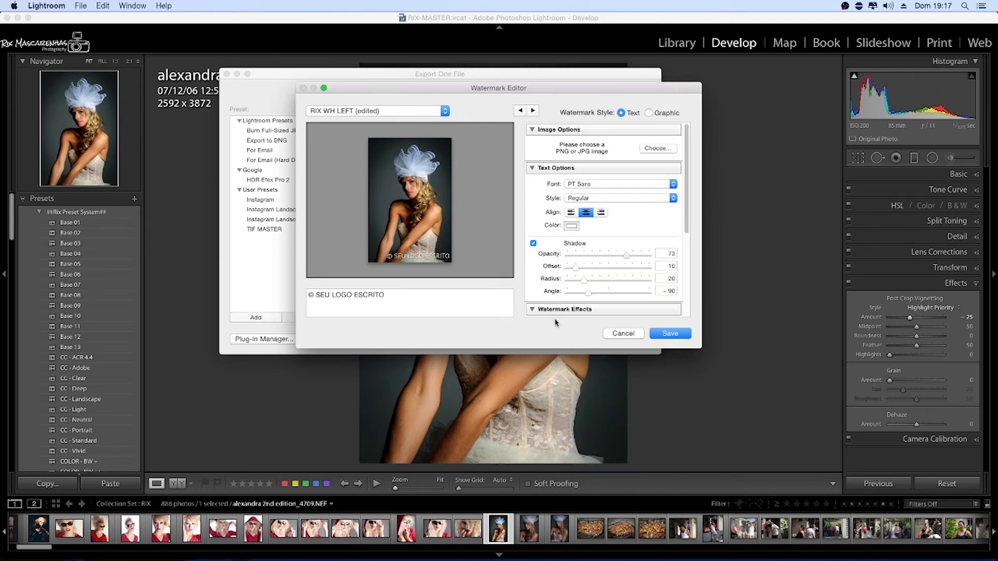
pyautogui.click(632, 187)
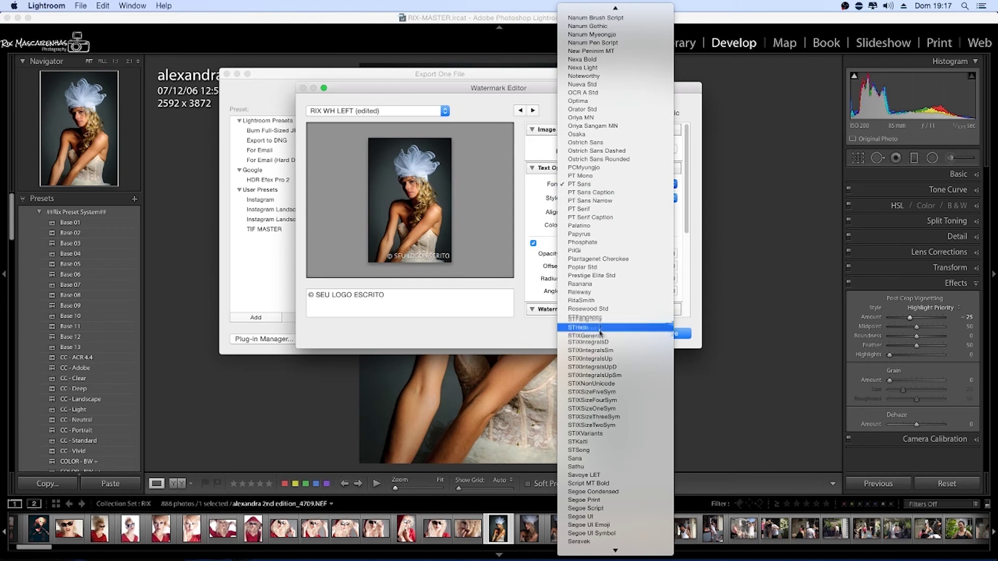
pyautogui.click(593, 458)
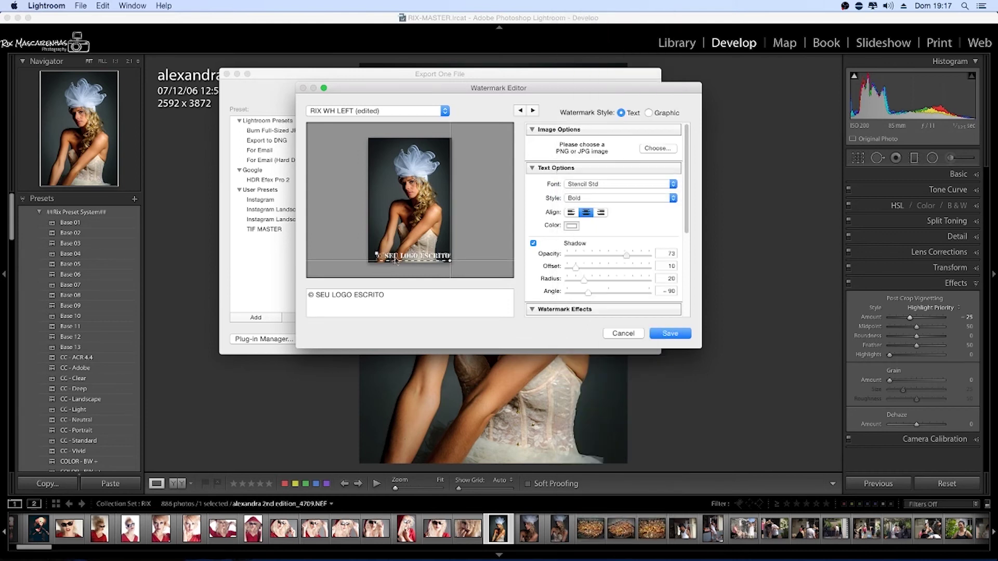
# Switch the watermark to Graphic style using the Seu LOGO.png file.
pyautogui.click(651, 113)
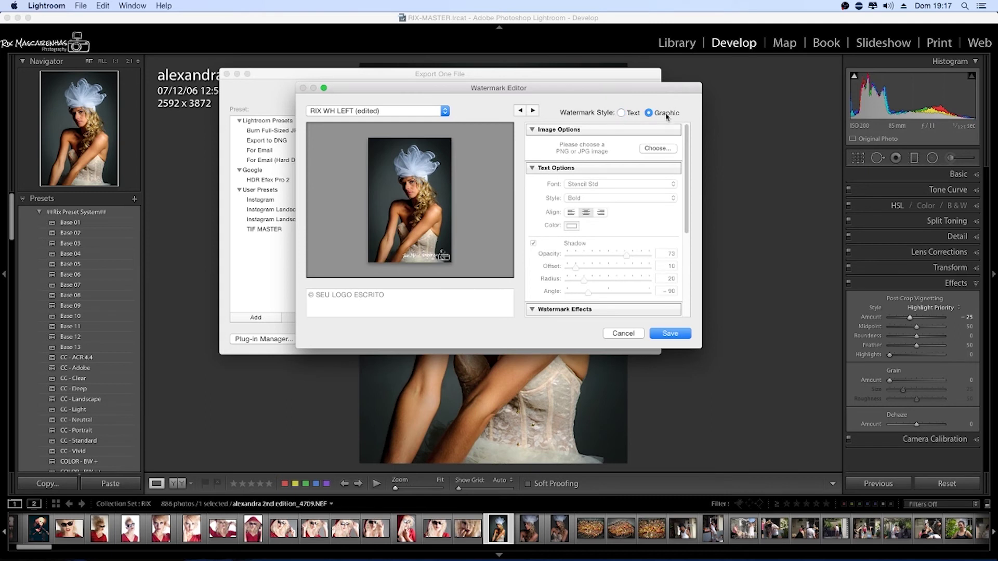
pyautogui.click(654, 149)
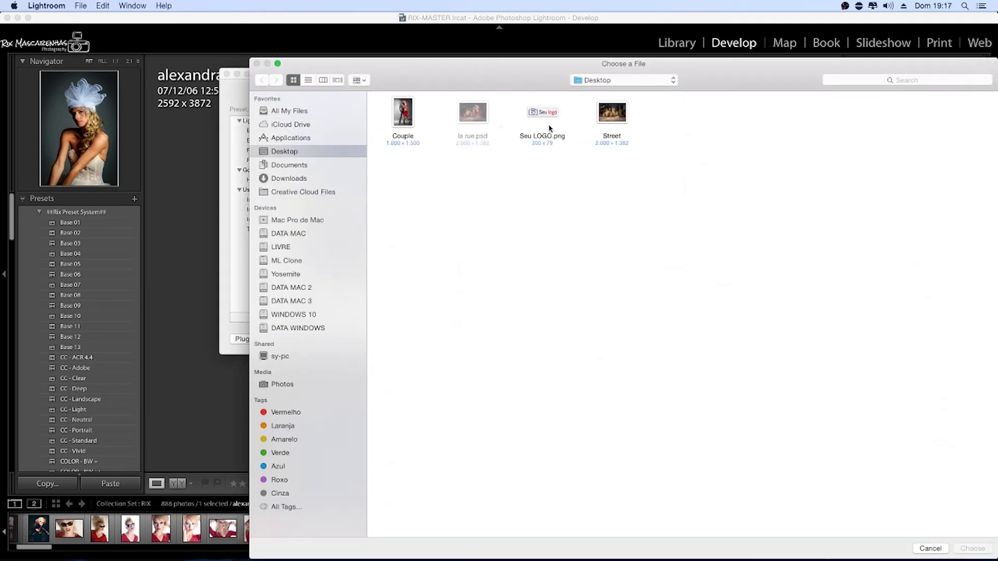
pyautogui.click(540, 114)
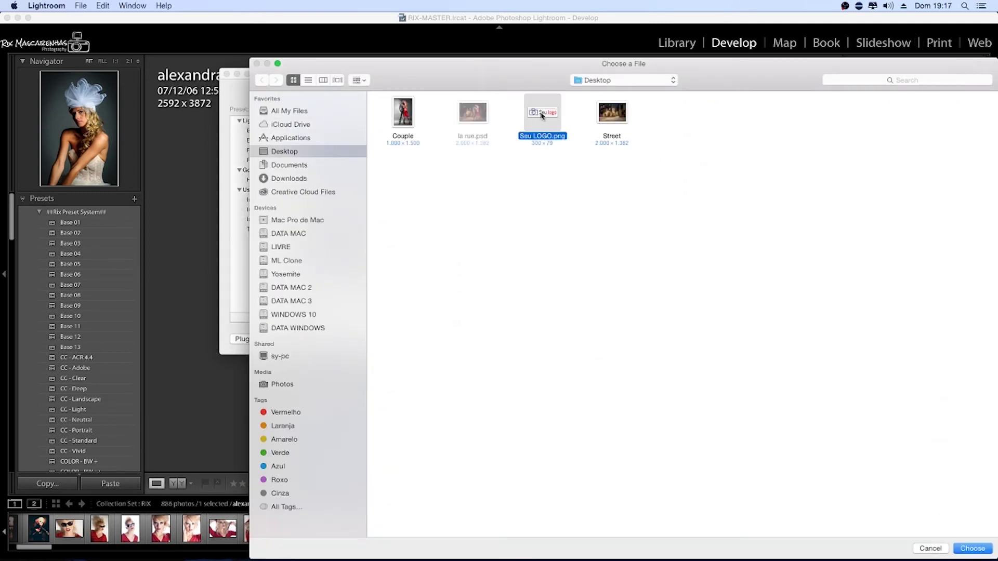
pyautogui.click(973, 549)
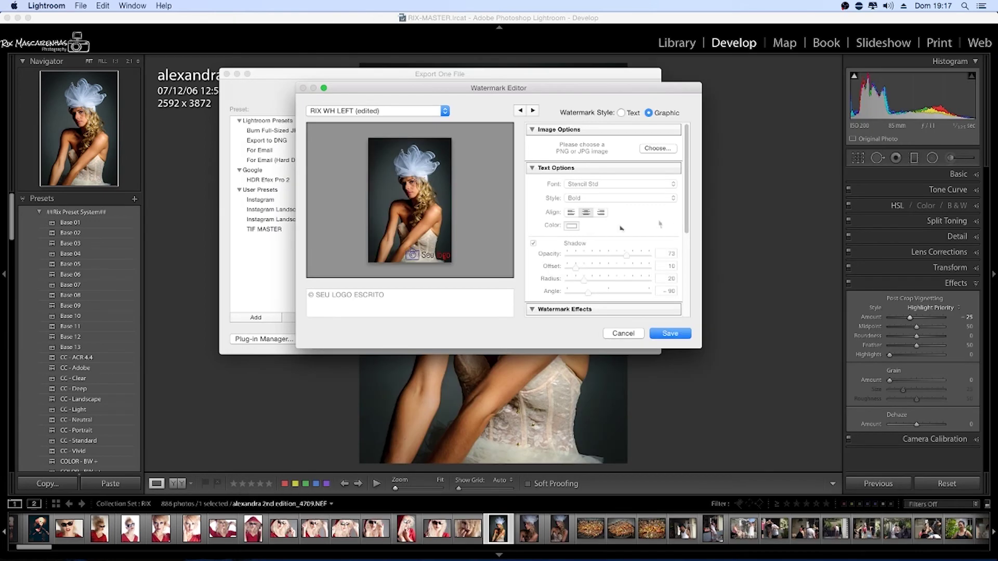
# Set the logo watermark to size 14, opacity 70, anchored at bottom centre.
pyautogui.scroll(-5, 598, 260)
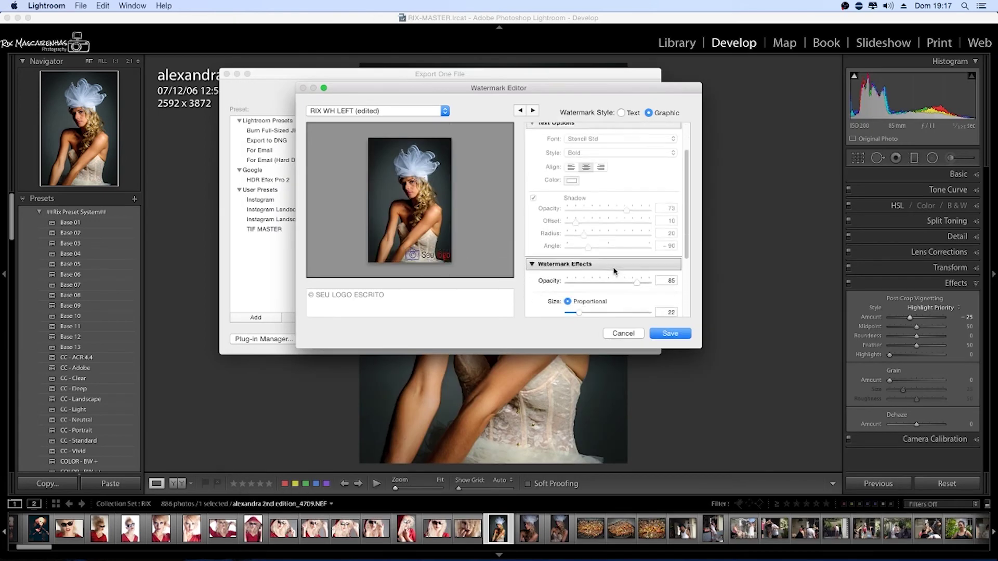
pyautogui.moveTo(578, 286); pyautogui.dragTo(574, 288)
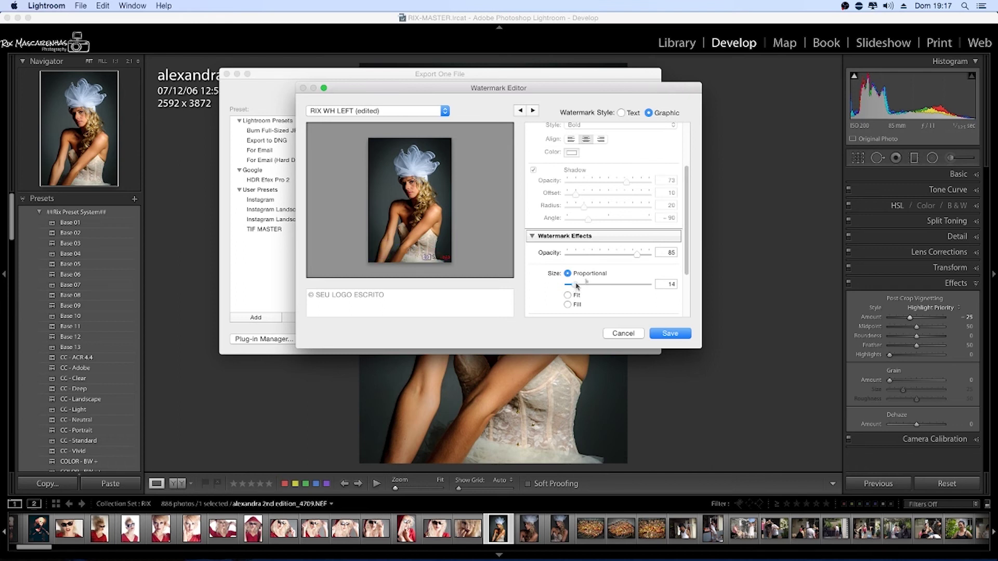
pyautogui.moveTo(637, 254)
pyautogui.mouseDown()
pyautogui.moveTo(603, 255)
pyautogui.moveTo(657, 264)
pyautogui.moveTo(630, 255)
pyautogui.mouseUp()
pyautogui.scroll(2, 586, 209)
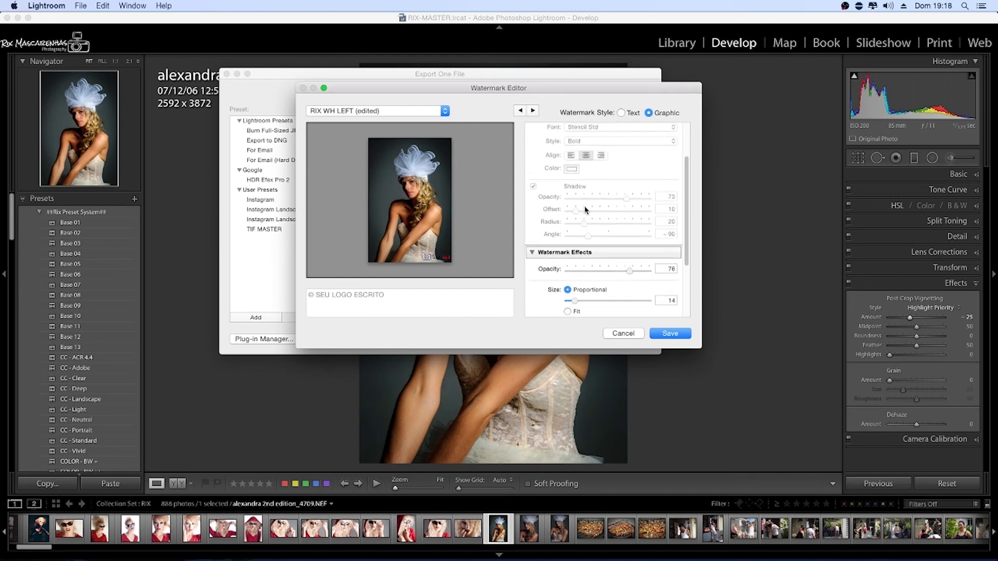
pyautogui.scroll(-3, 586, 210)
pyautogui.click(574, 309)
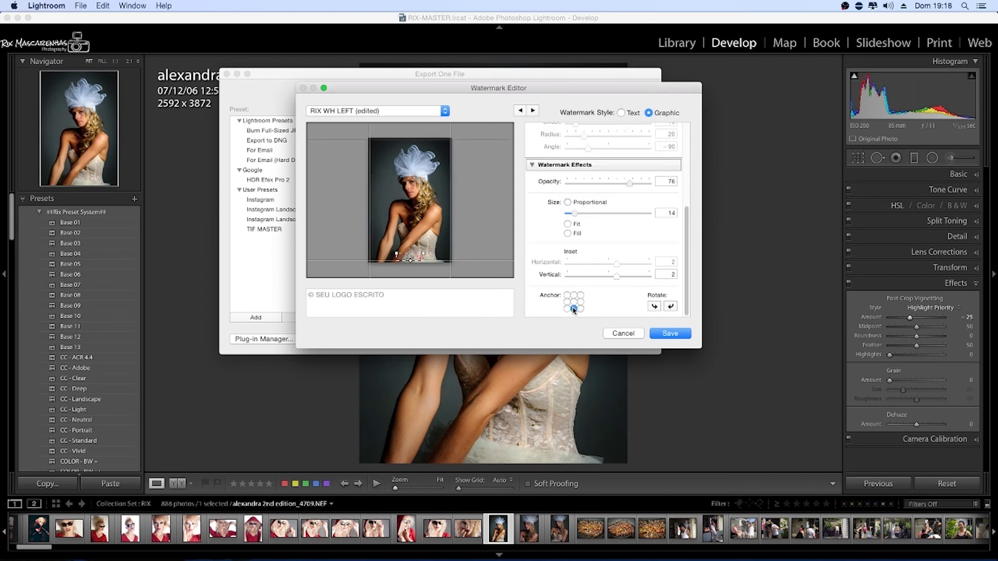
pyautogui.click(574, 303)
pyautogui.click(574, 309)
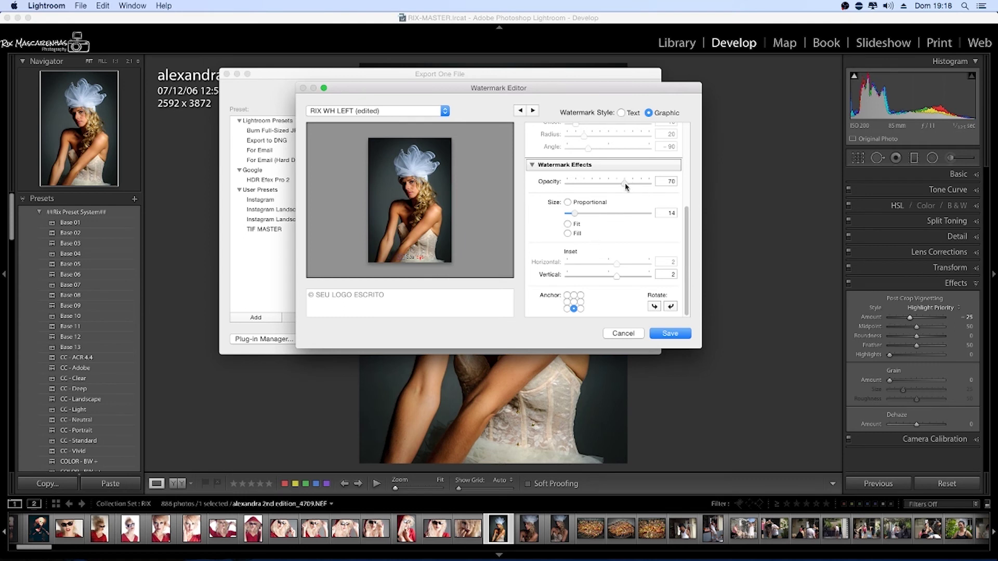
pyautogui.scroll(5, 548, 155)
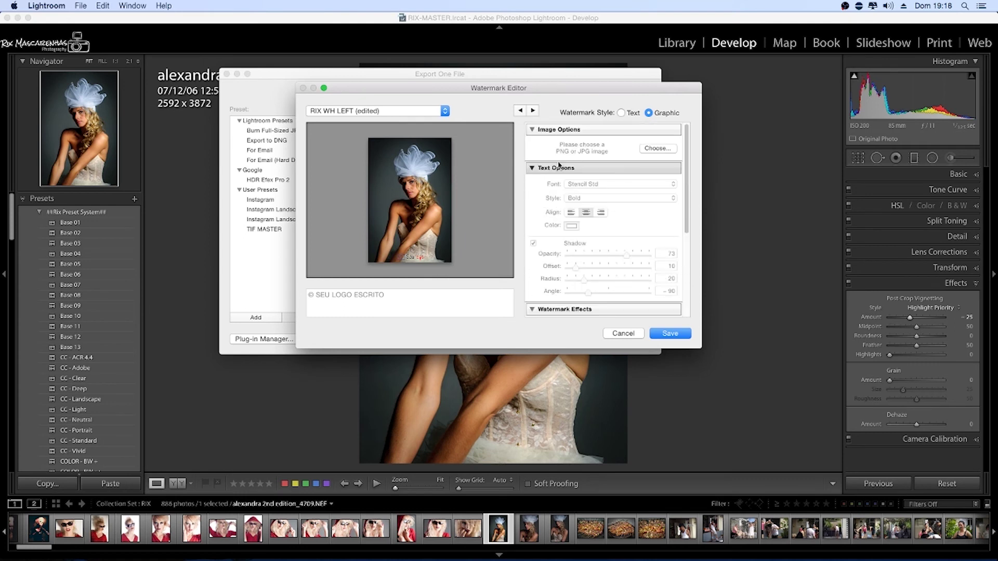
pyautogui.click(532, 130)
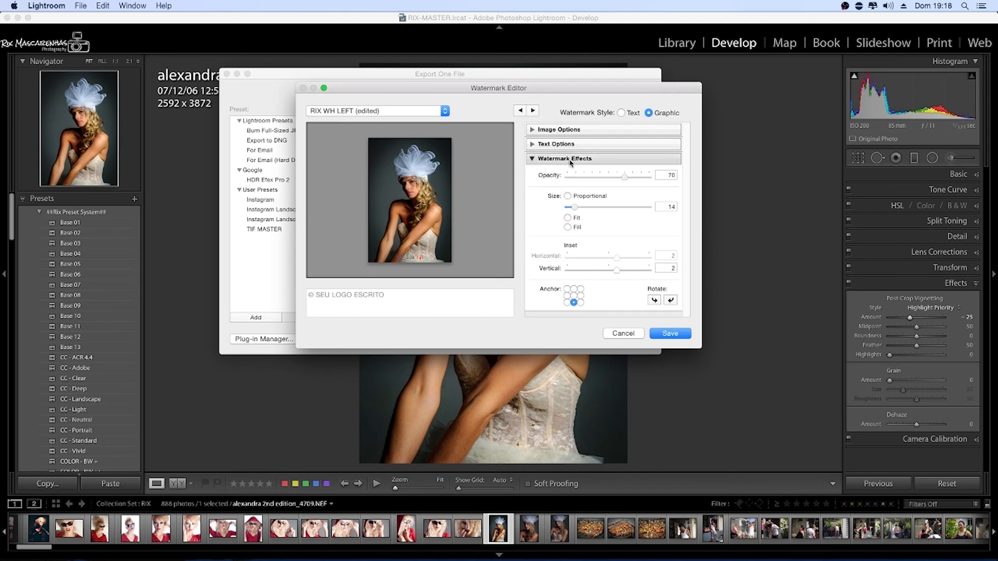
# Save a watermark preset named 'logo', finish the watermark editor, and export the photo.
pyautogui.click(388, 113)
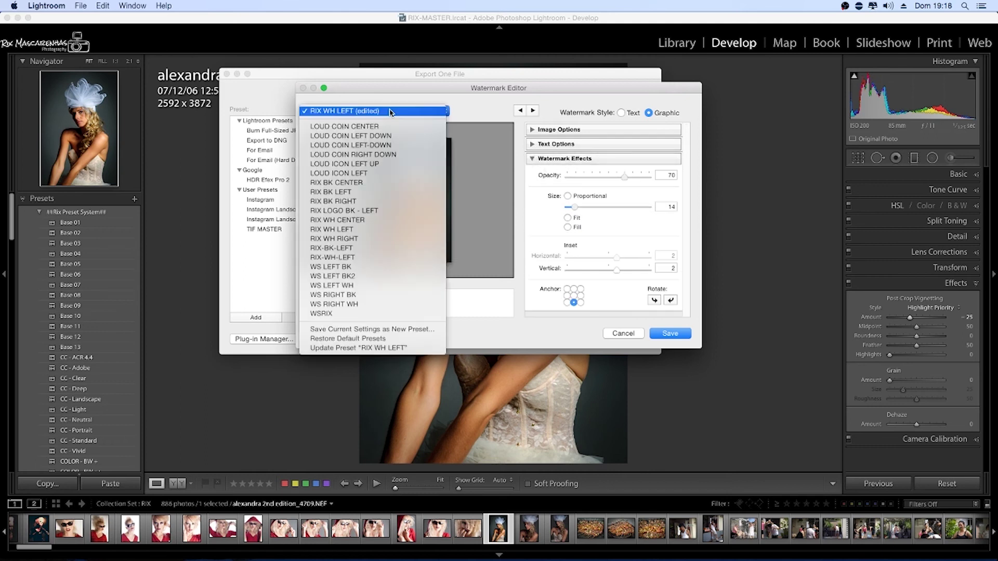
pyautogui.click(368, 330)
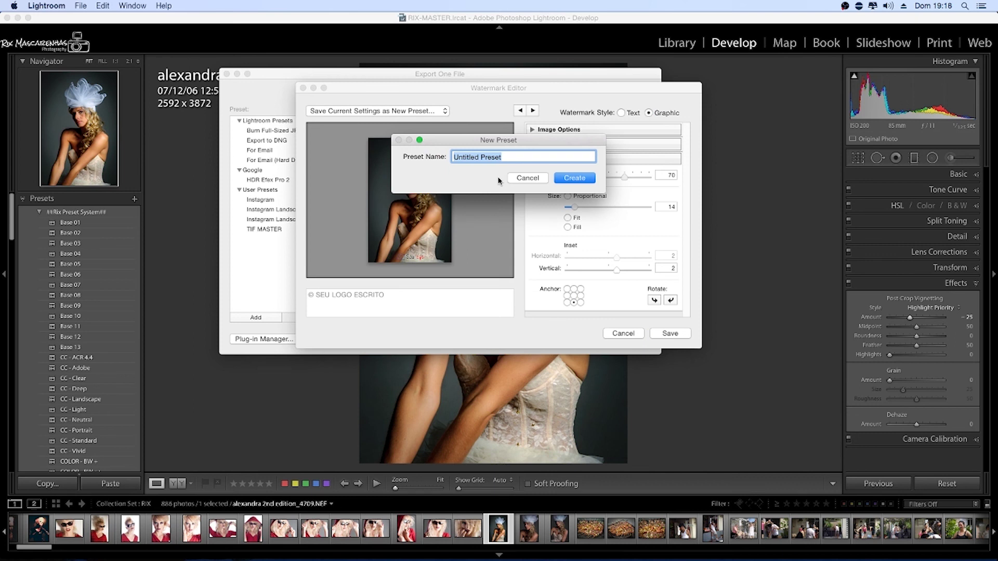
pyautogui.write('log')
pyautogui.press('BackSpace')
pyautogui.write('logo')
pyautogui.click(566, 179)
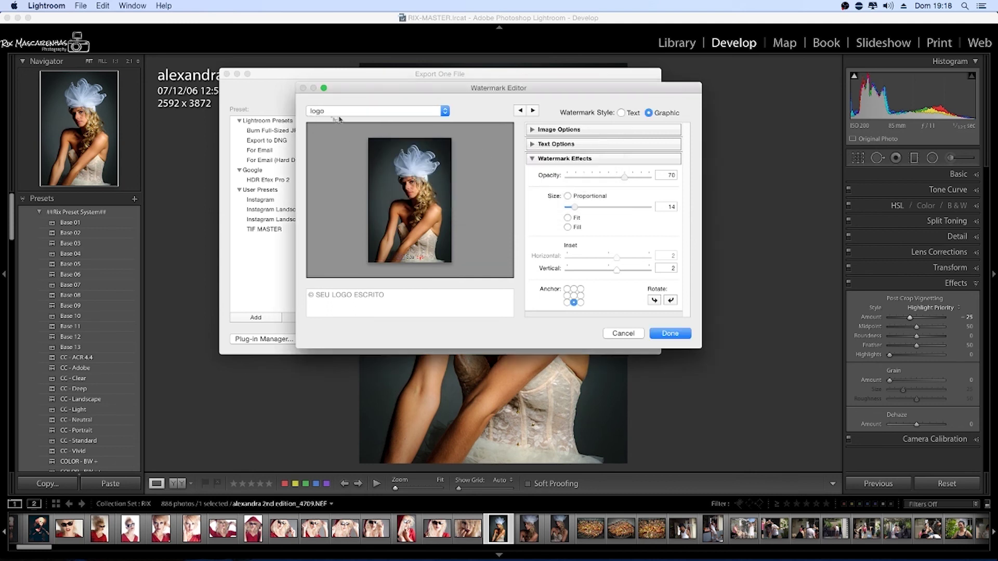
pyautogui.click(670, 333)
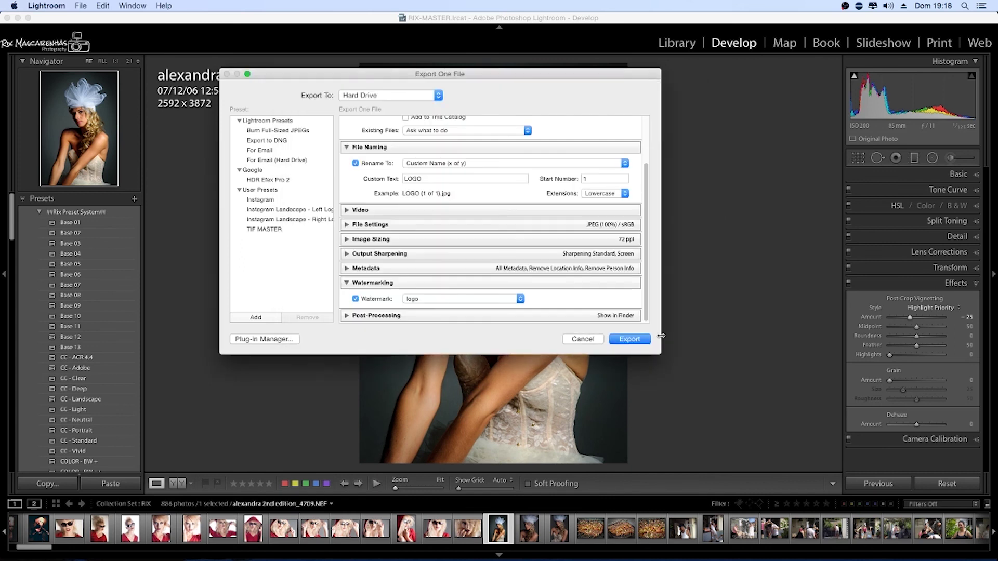
pyautogui.click(618, 341)
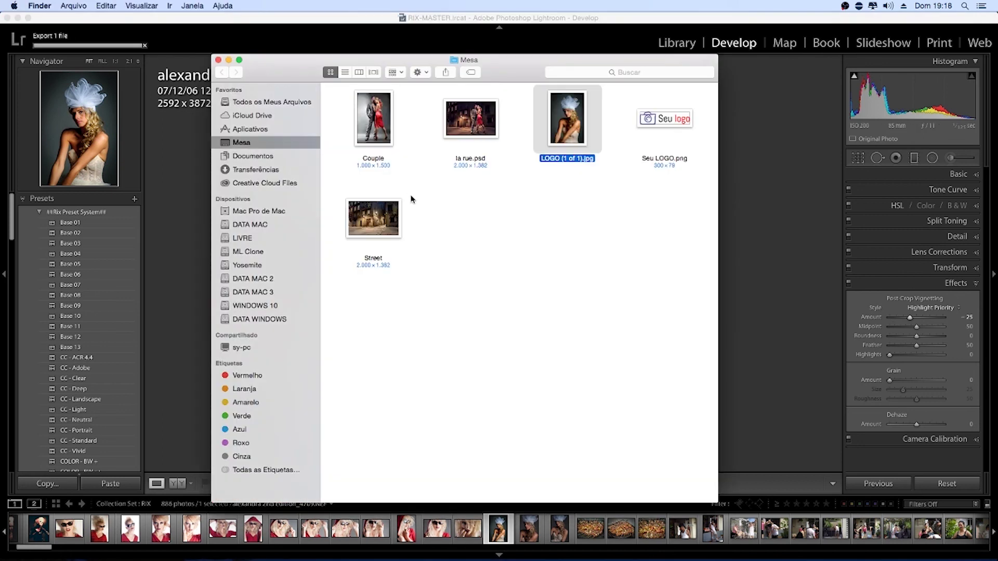
# Quick Look LOGO (1 of 1).jpg to verify the bottom-centre logo, then close Finder.
pyautogui.press('space')
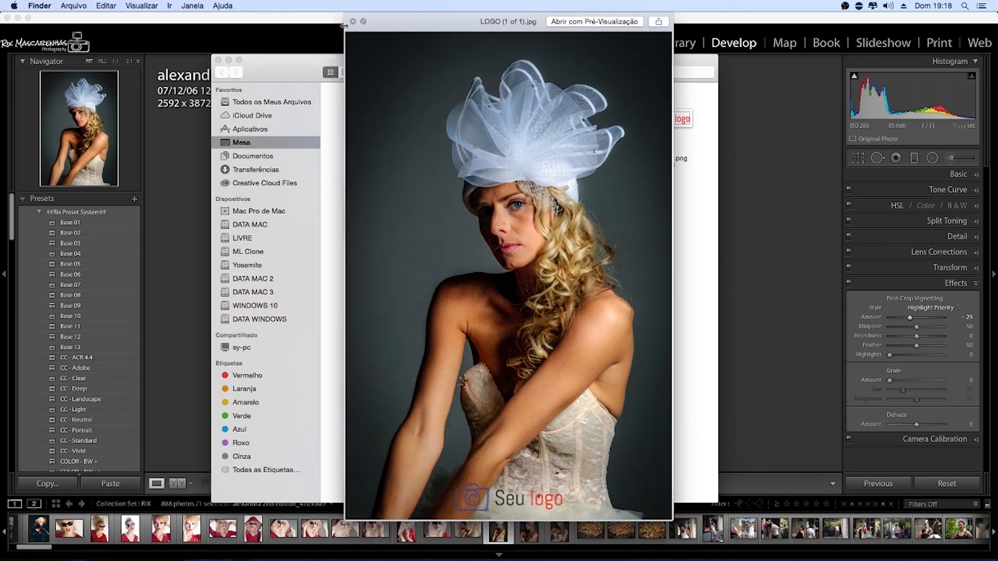
pyautogui.click(352, 21)
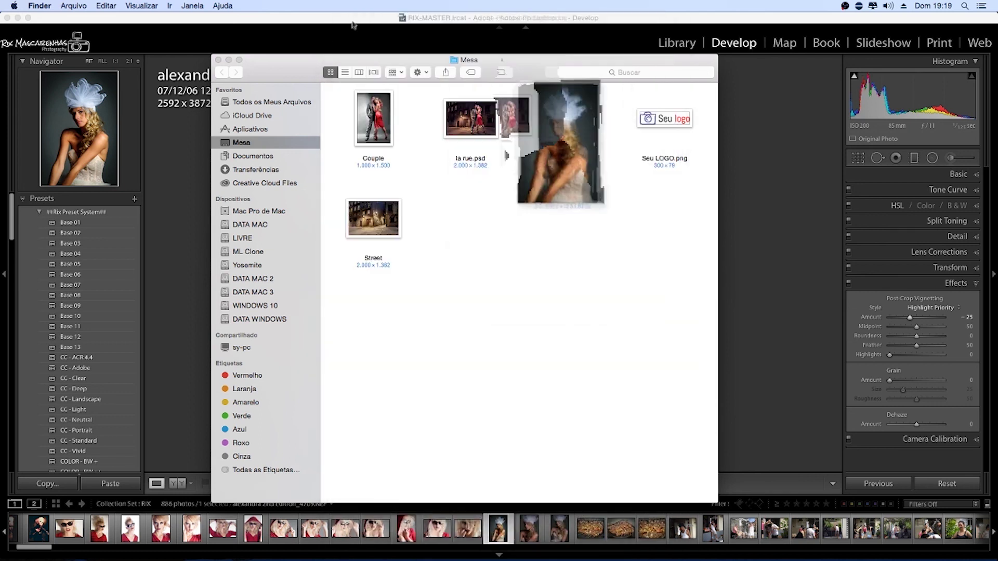
pyautogui.click(218, 61)
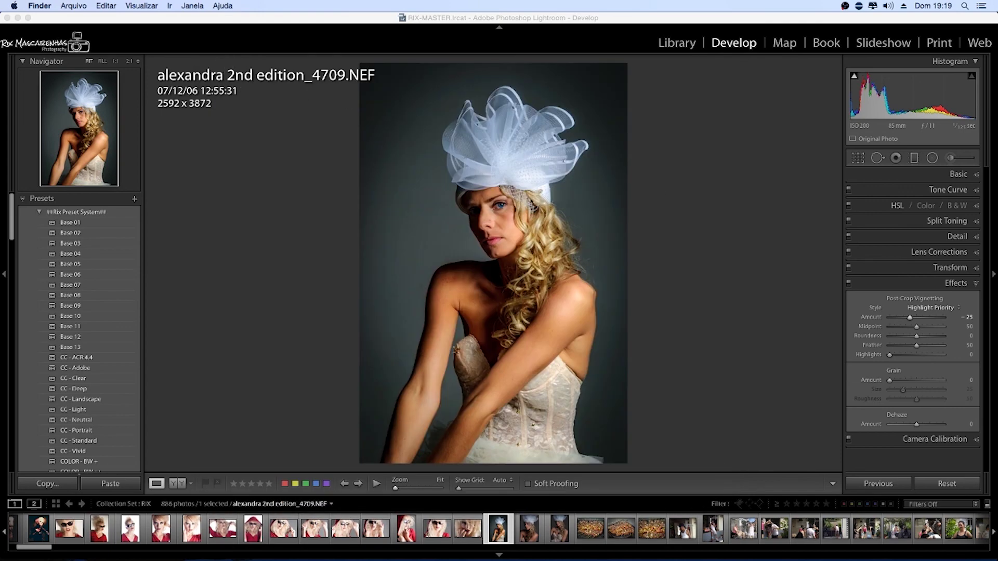